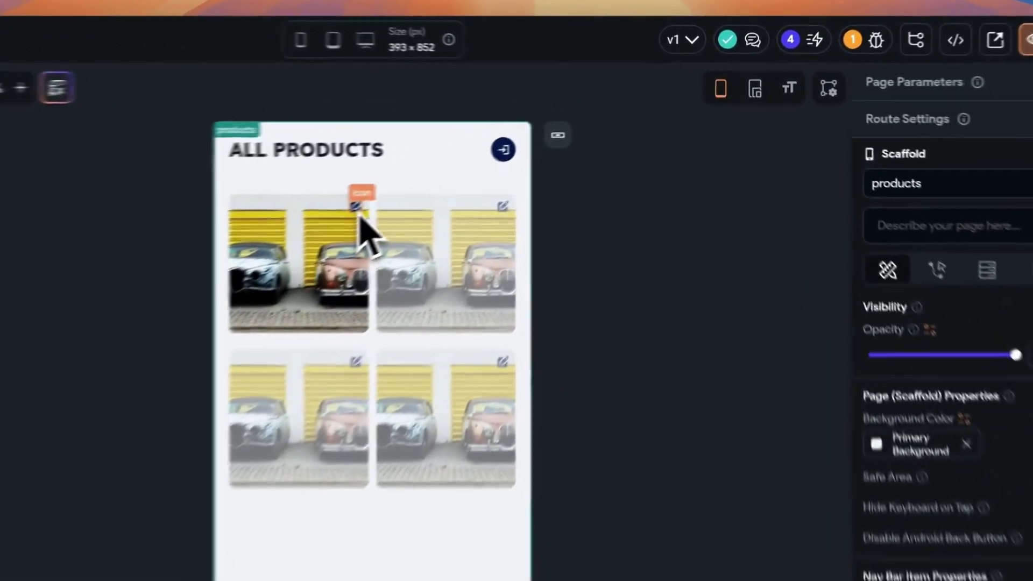
- Open the updateProduct component and check the fields of the product data type in the data schema
{"action": "left_click", "coordinate": [357, 212]}
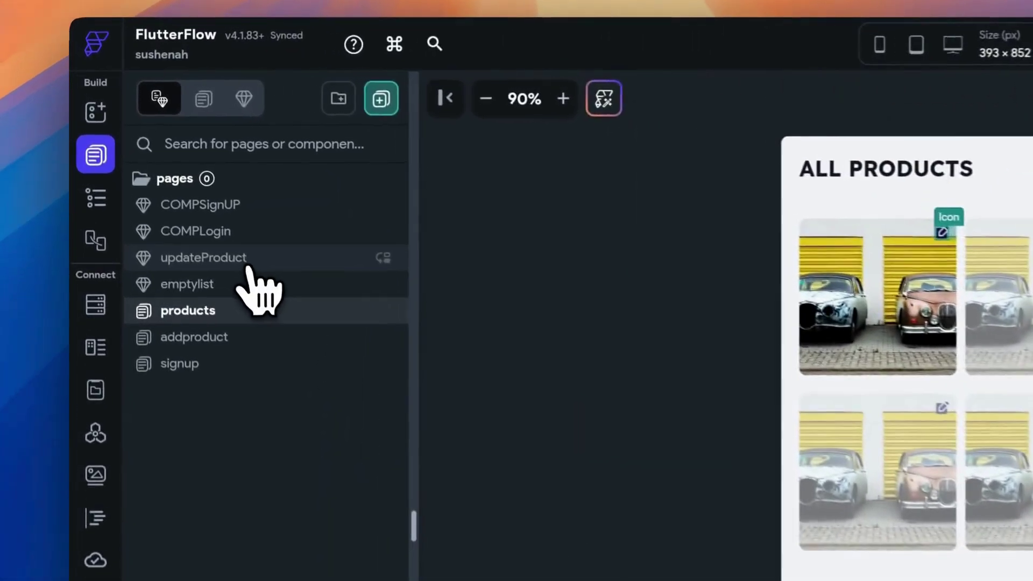
{"action": "left_click", "coordinate": [161, 172]}
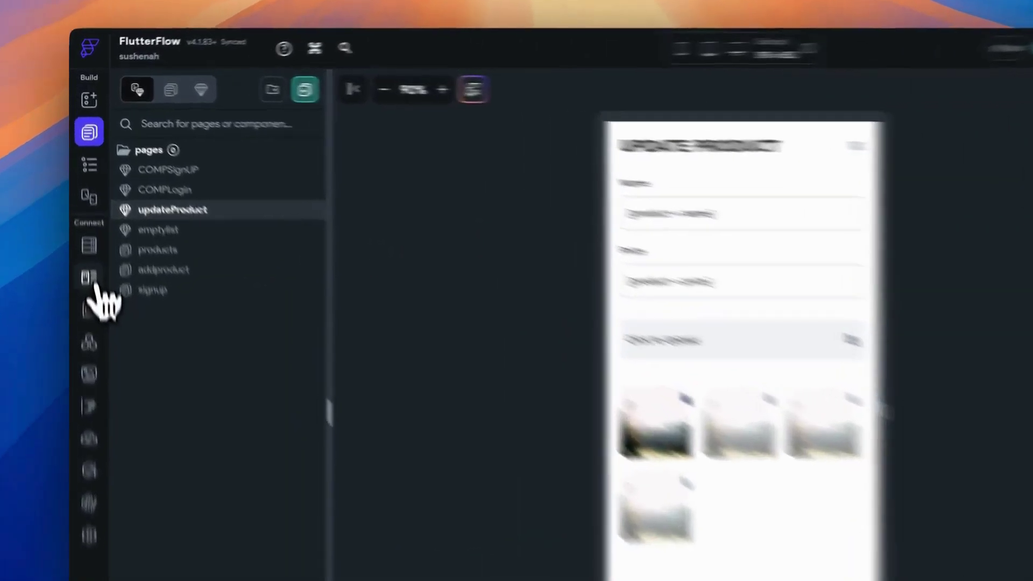
{"action": "left_click", "coordinate": [82, 213]}
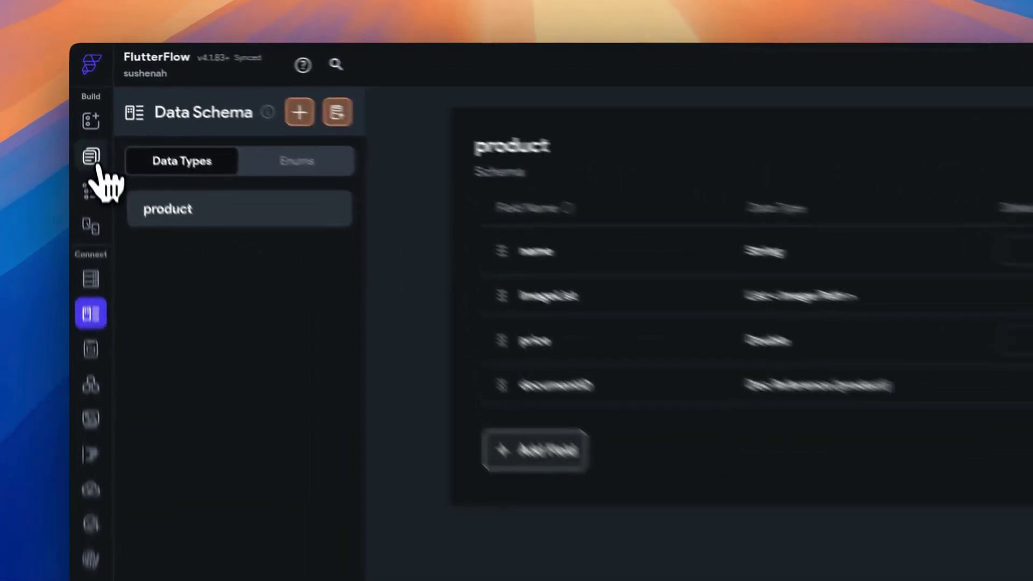
{"action": "left_click", "coordinate": [91, 157]}
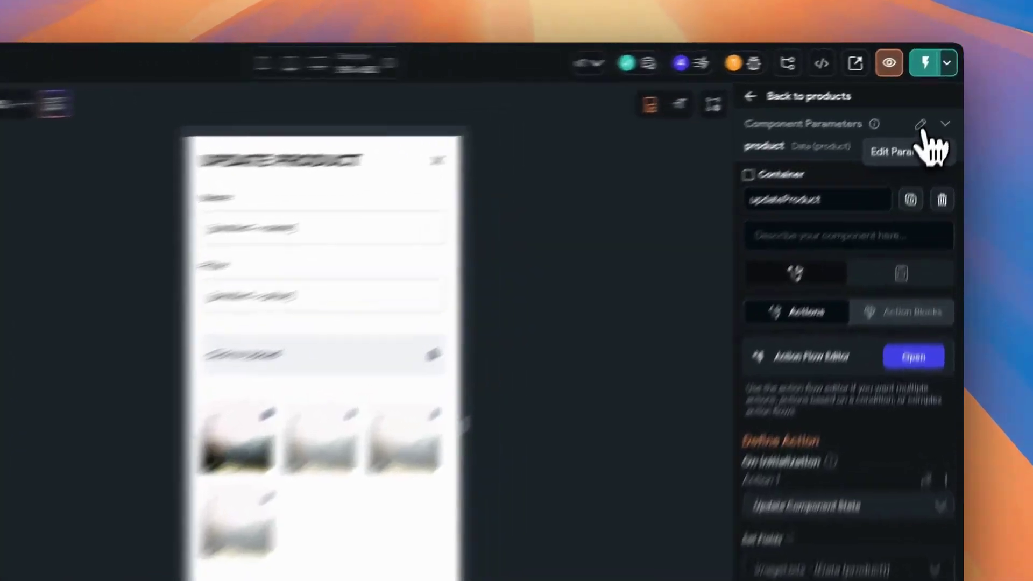
- Review the updateProduct component's product parameter and its data type setting, leaving the parameter definition without changes
{"action": "left_click", "coordinate": [935, 100]}
{"action": "left_click", "coordinate": [777, 273]}
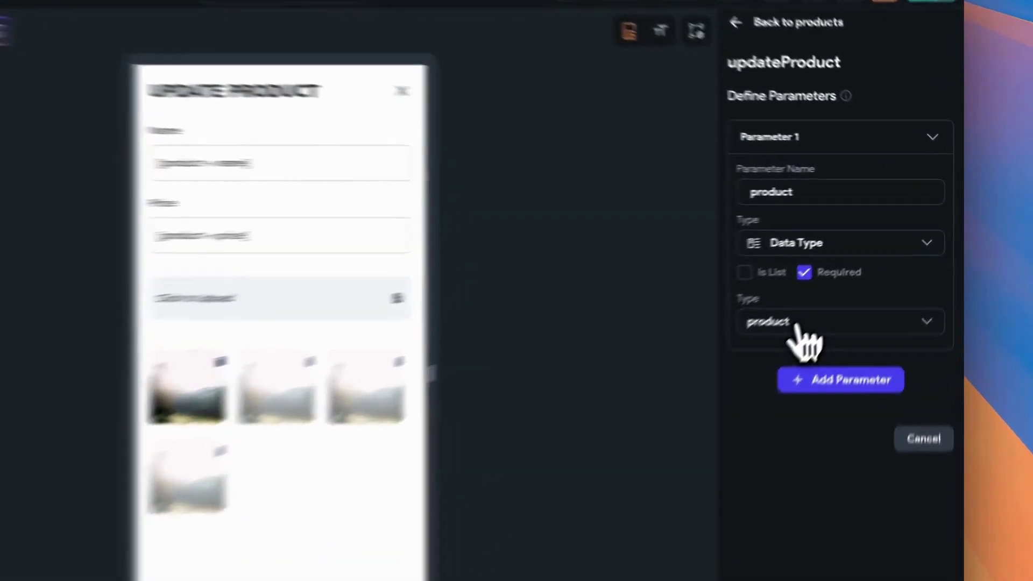
{"action": "left_click", "coordinate": [866, 271]}
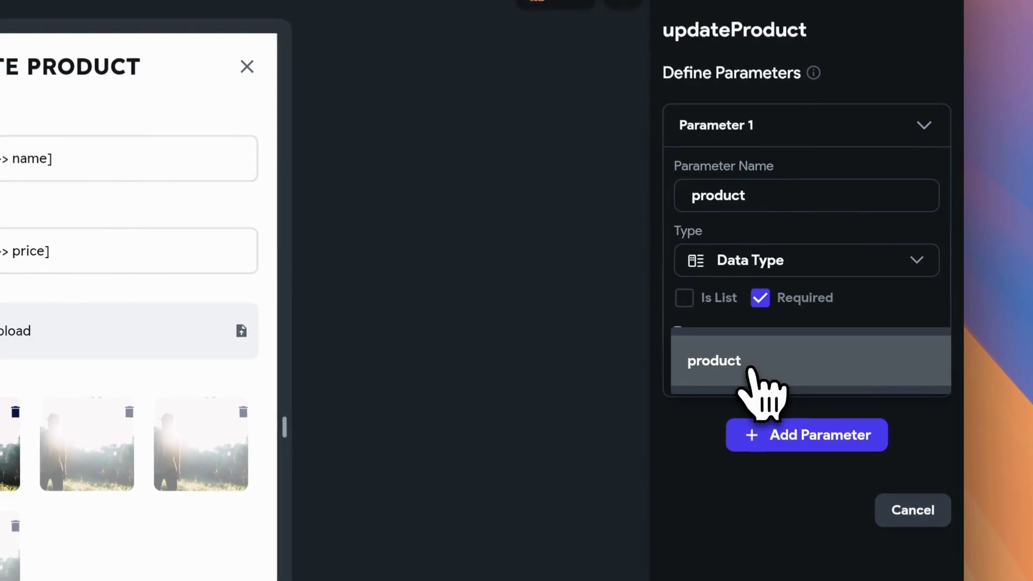
{"action": "left_click", "coordinate": [750, 368]}
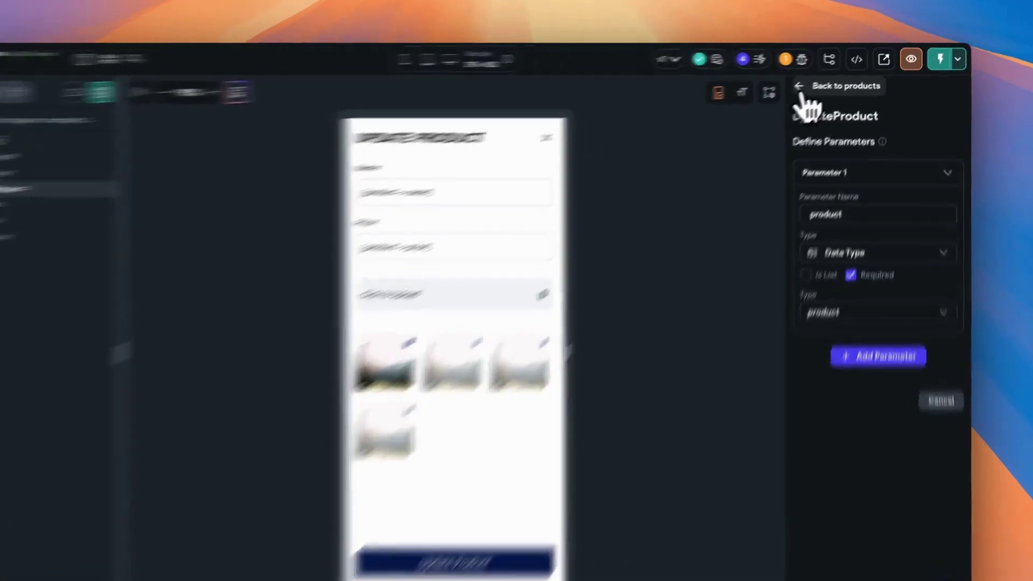
{"action": "left_click", "coordinate": [818, 79]}
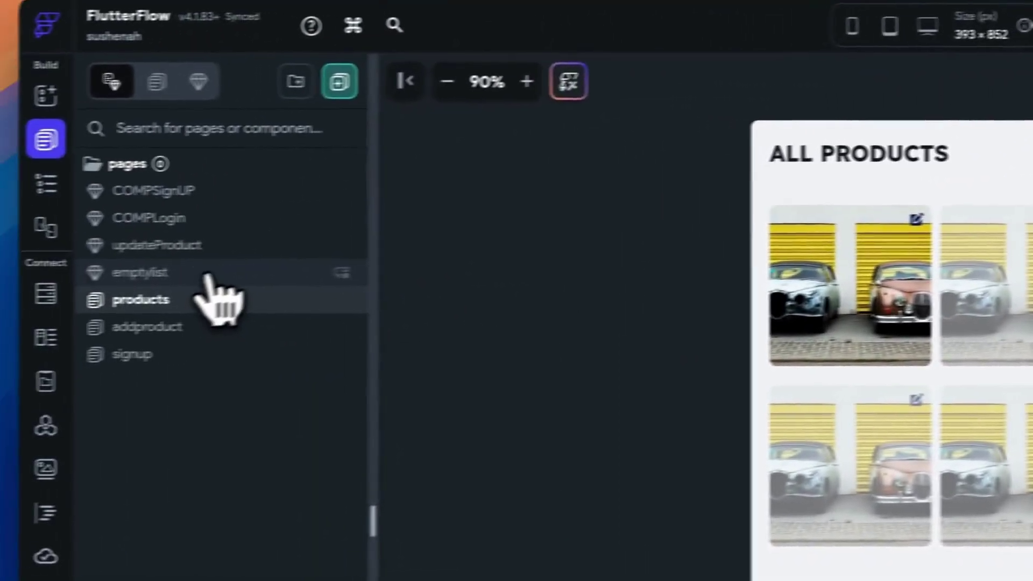
{"action": "left_click", "coordinate": [205, 249]}
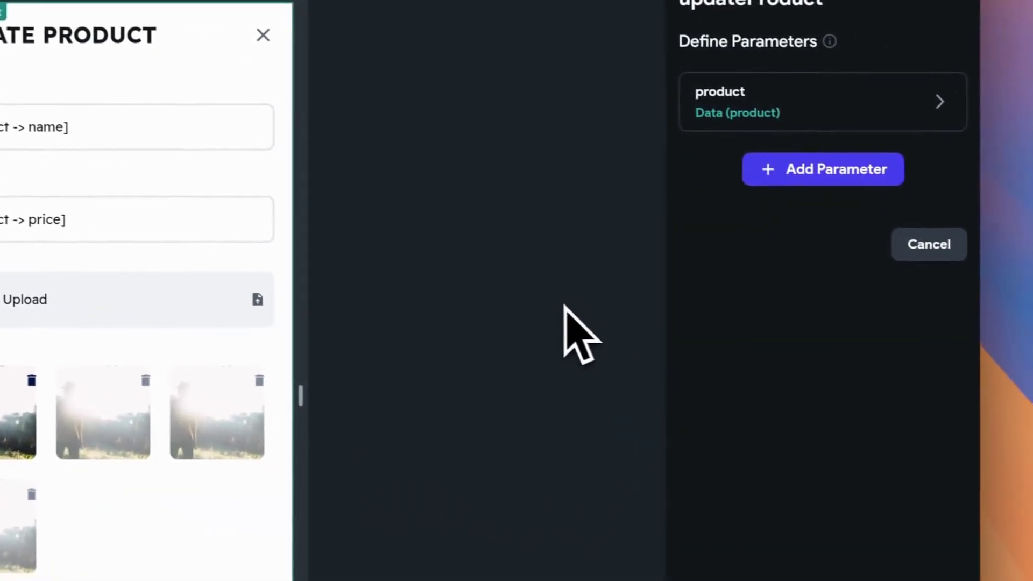
{"action": "left_click", "coordinate": [935, 251]}
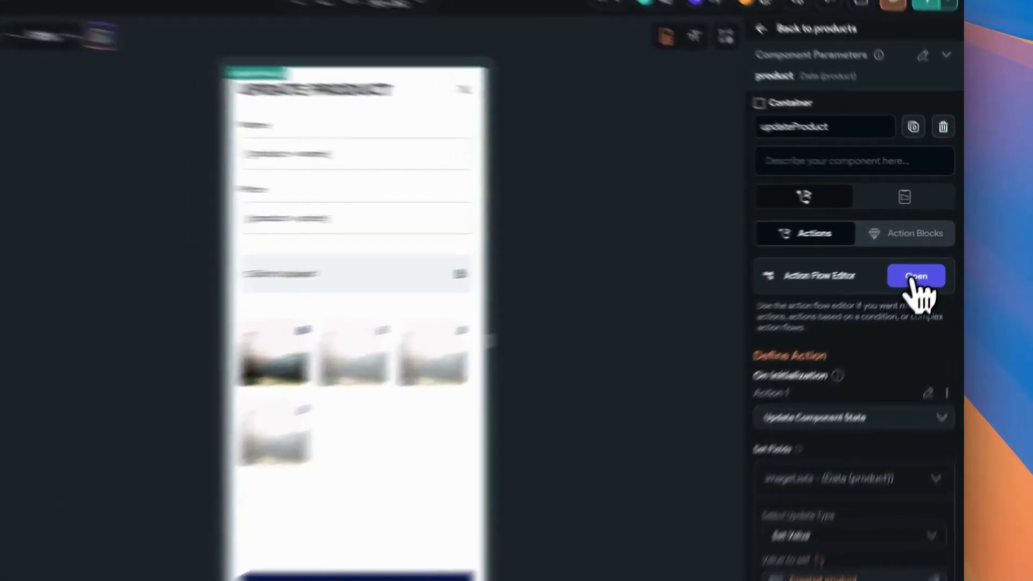
- Review the On Initialization action that sets the imageLists component state from the product parameter's imageList field
{"action": "left_click", "coordinate": [928, 257]}
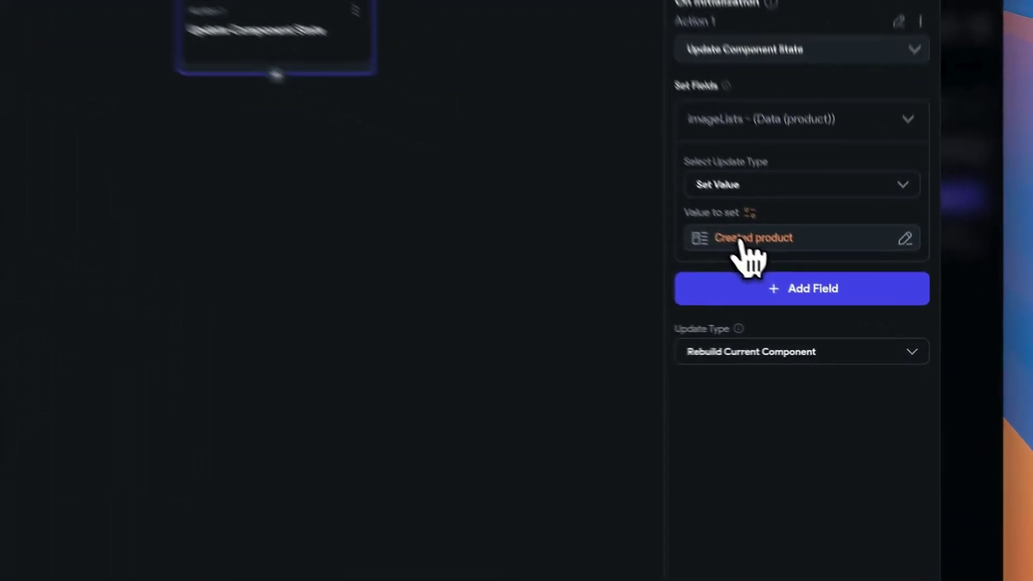
{"action": "left_click", "coordinate": [800, 284]}
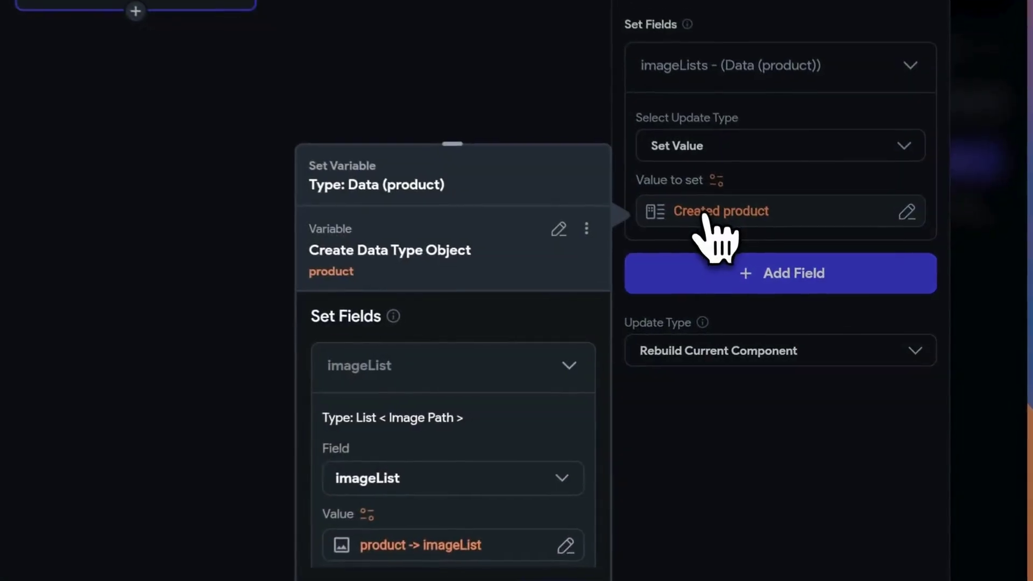
{"action": "left_click", "coordinate": [557, 233]}
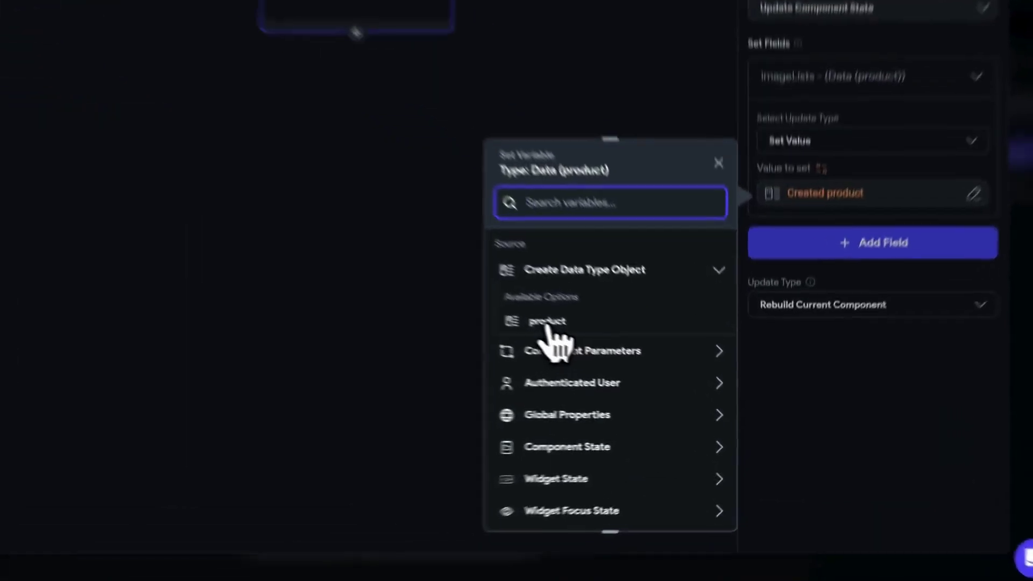
{"action": "left_click", "coordinate": [629, 364]}
{"action": "scroll", "coordinate": [552, 329], "scroll_direction": "down", "scroll_amount": 1}
{"action": "scroll", "coordinate": [552, 328], "scroll_direction": "down", "scroll_amount": 3}
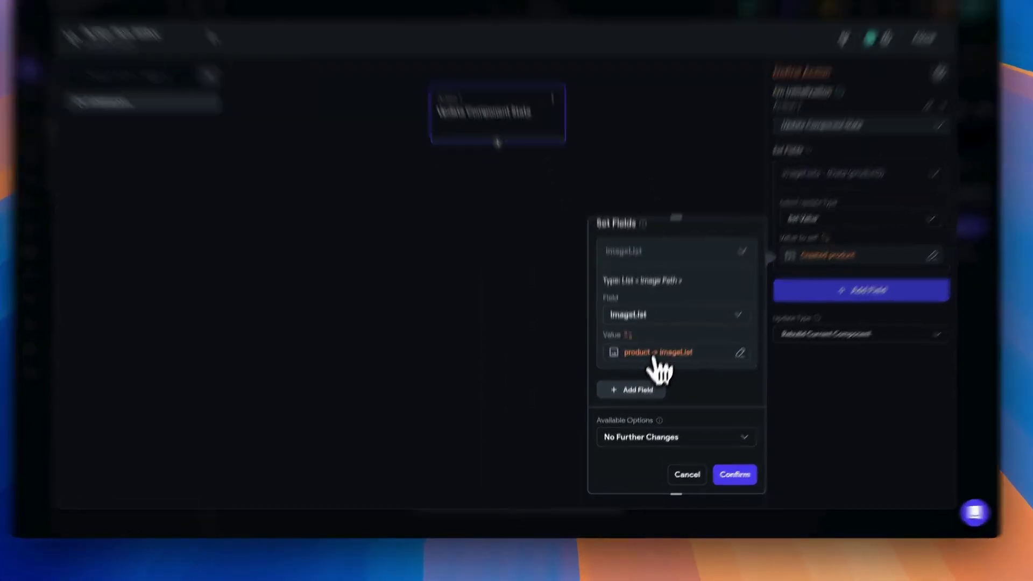
{"action": "left_click", "coordinate": [650, 371]}
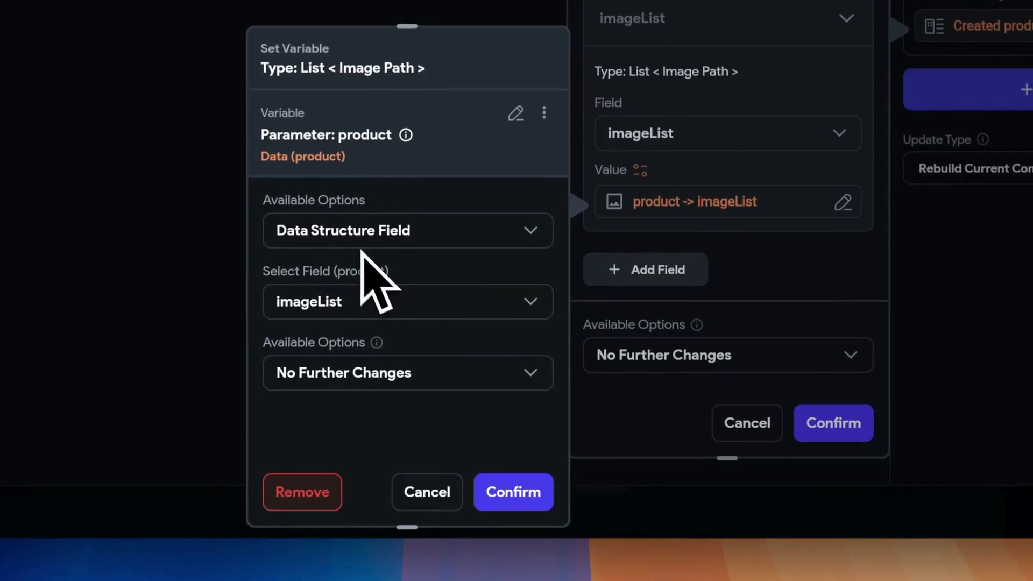
{"action": "left_click", "coordinate": [405, 511]}
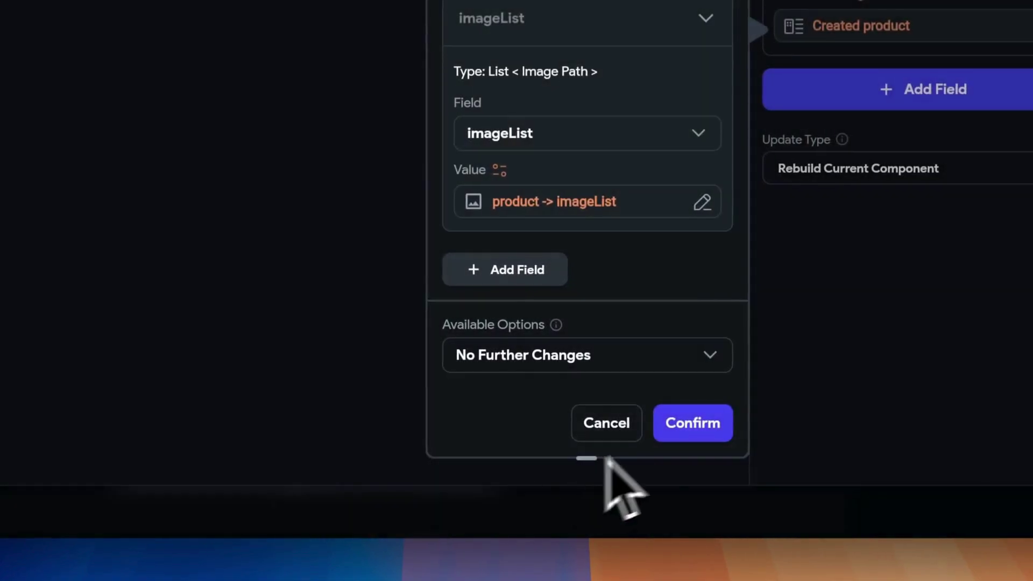
{"action": "left_click", "coordinate": [693, 426]}
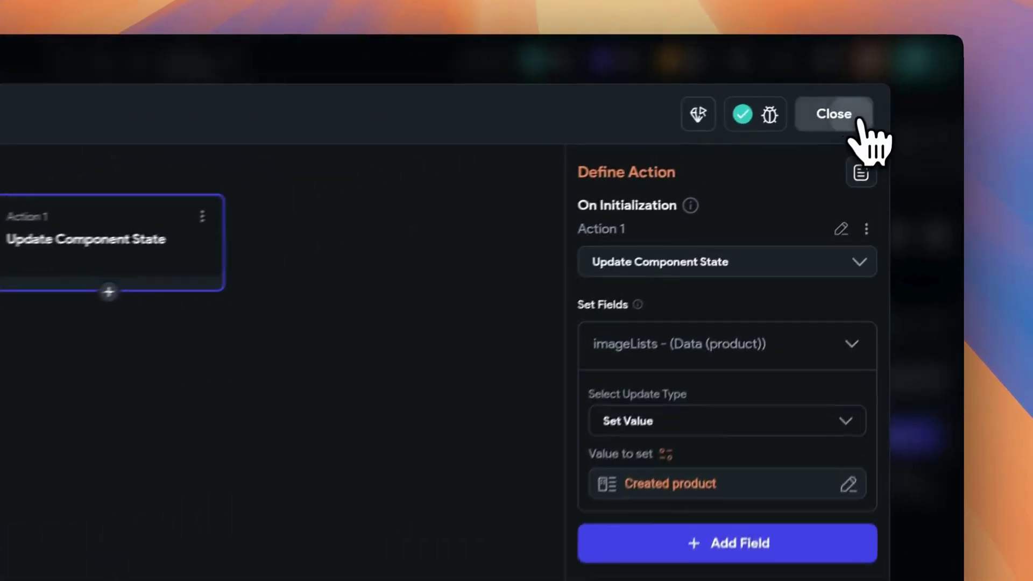
{"action": "left_click", "coordinate": [895, 85]}
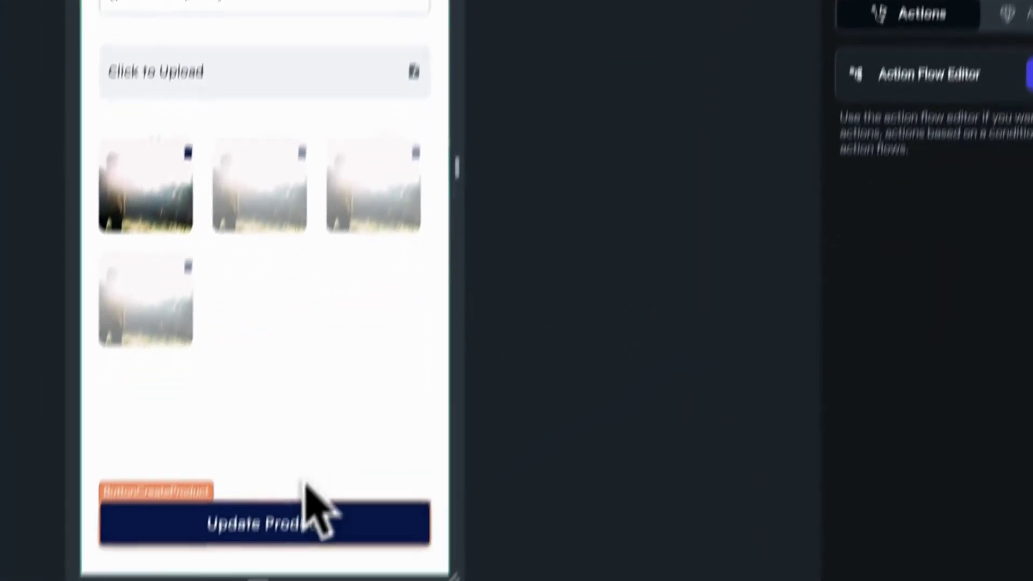
- Inspect the updateProduct component's local state variable imageLists and its initialization action
{"action": "left_click", "coordinate": [301, 517]}
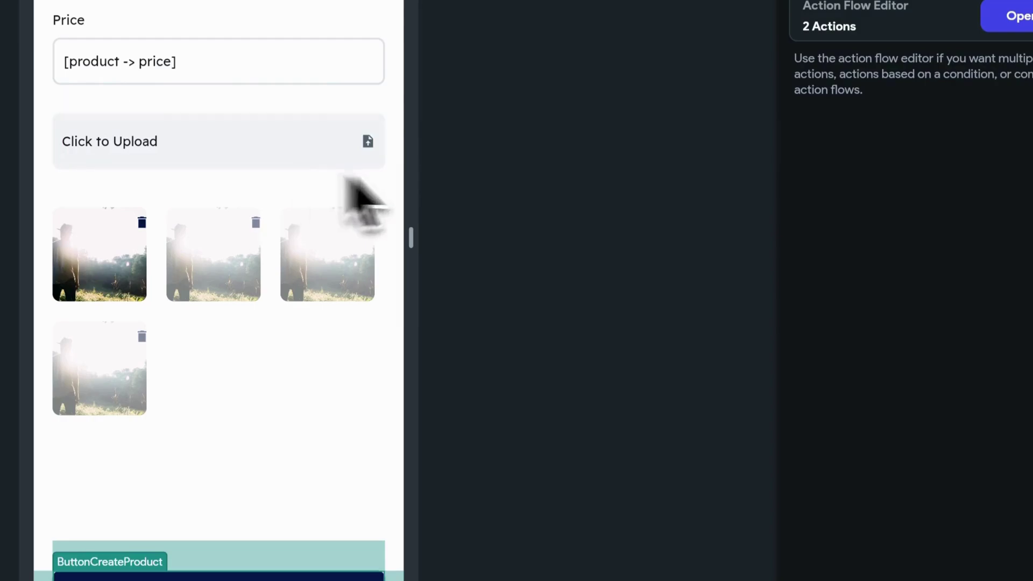
{"action": "left_click", "coordinate": [535, 178]}
{"action": "left_click", "coordinate": [1005, 37]}
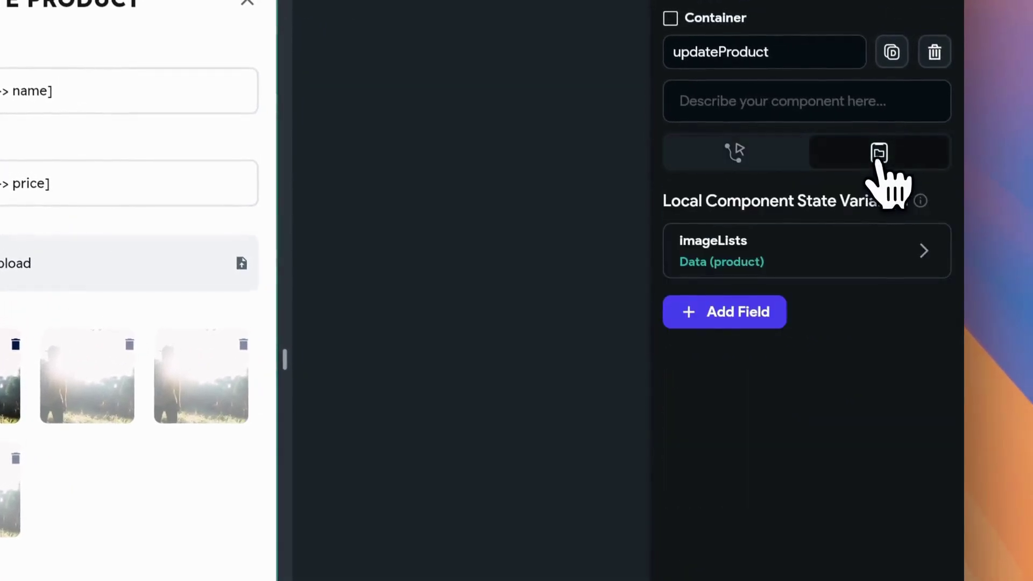
{"action": "left_click", "coordinate": [771, 264]}
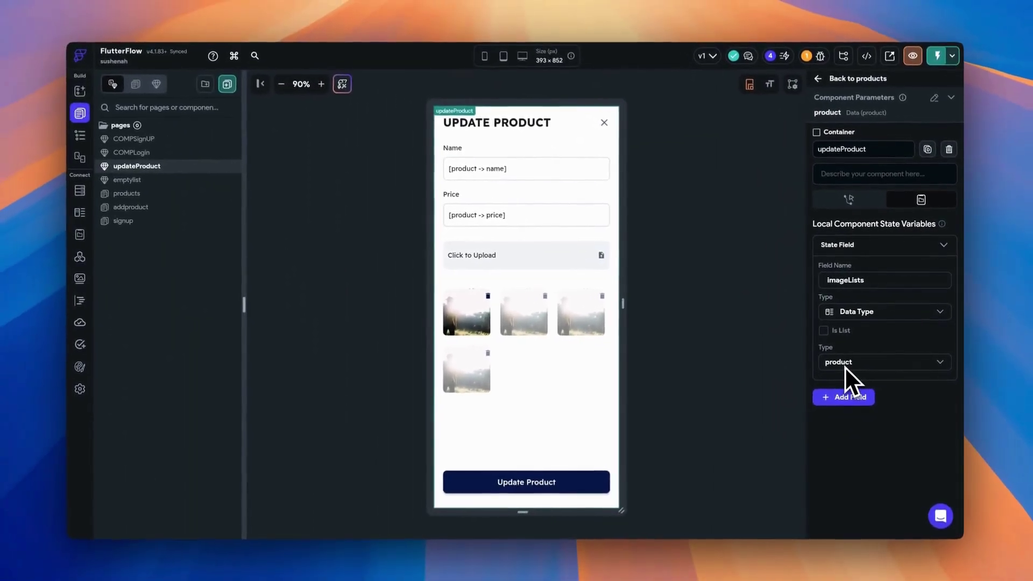
{"action": "left_click", "coordinate": [856, 204]}
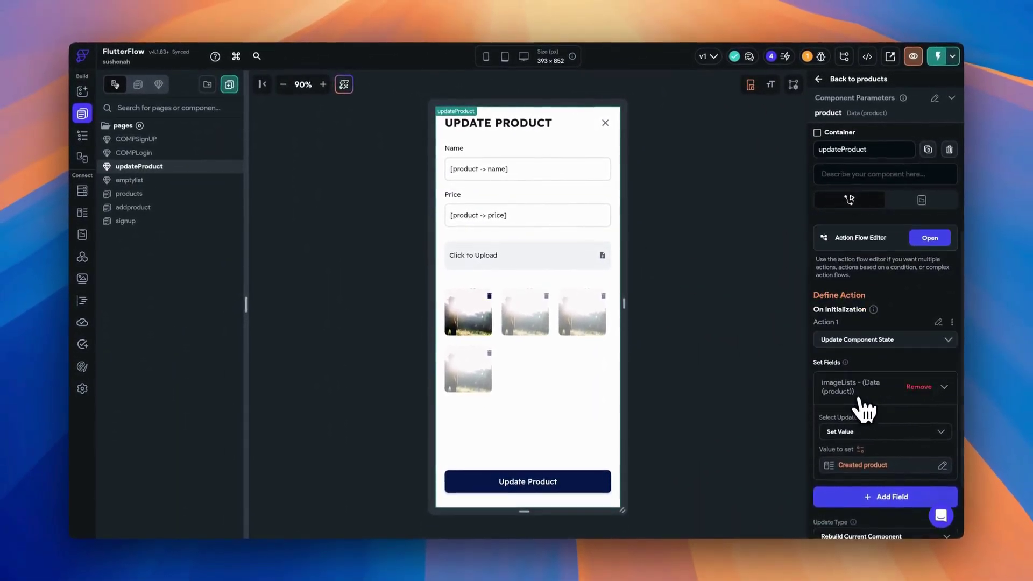
{"action": "scroll", "coordinate": [866, 411], "scroll_direction": "down", "scroll_amount": 2}
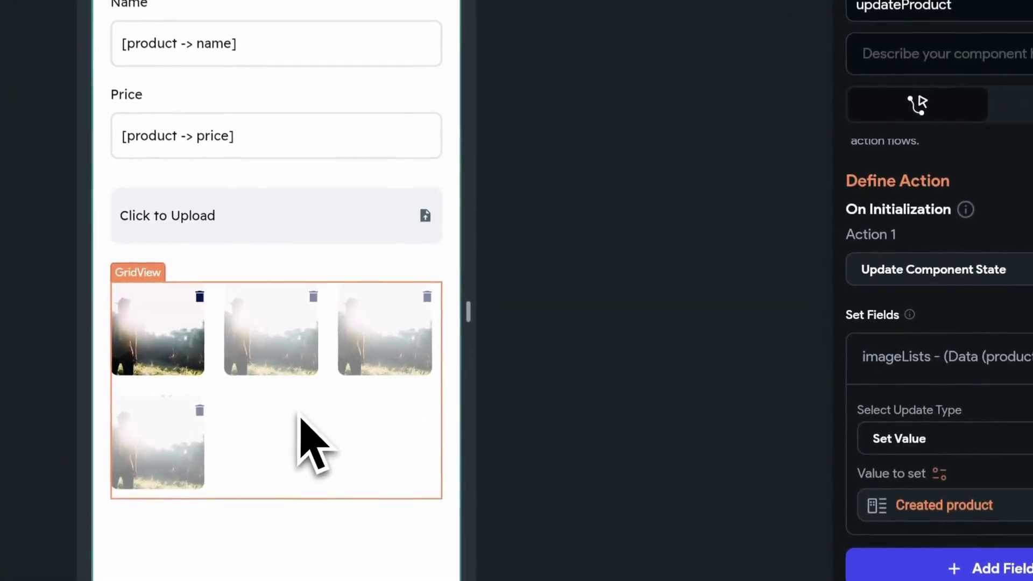
- Check the variable that generates the GridView's children, using the imageList field of the imageLists component state
{"action": "left_click", "coordinate": [318, 397]}
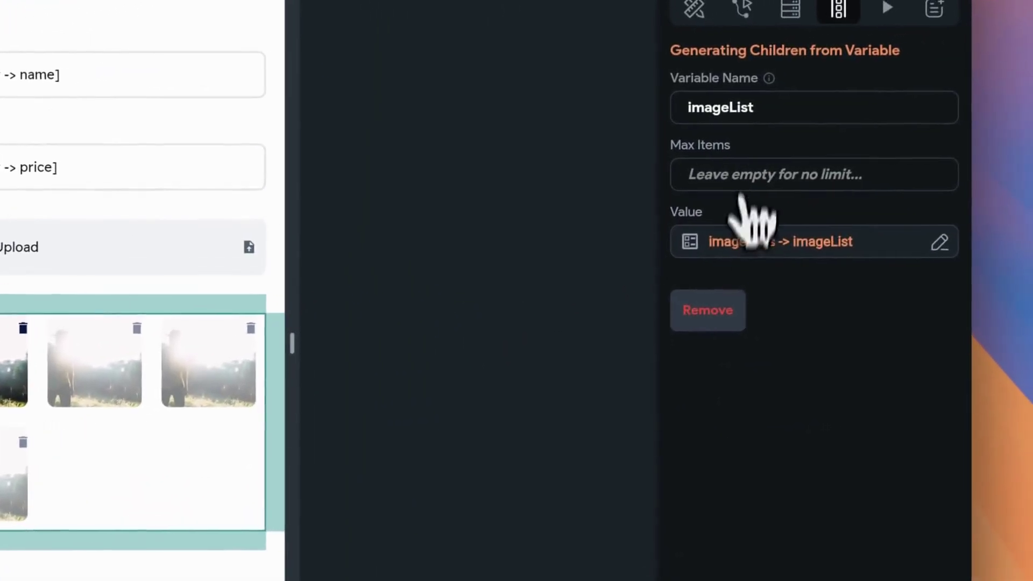
{"action": "left_click", "coordinate": [749, 243]}
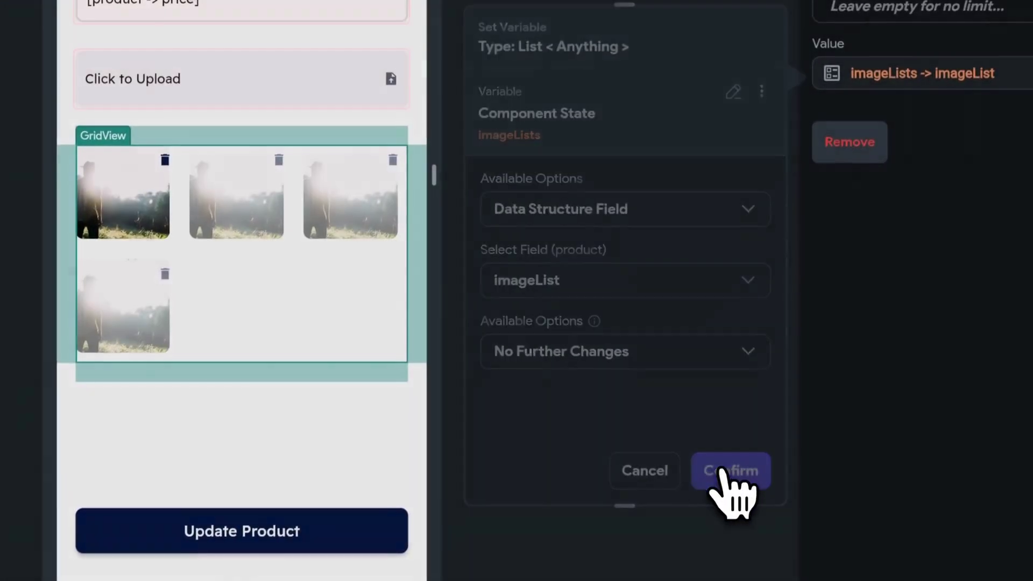
{"action": "left_click", "coordinate": [724, 471]}
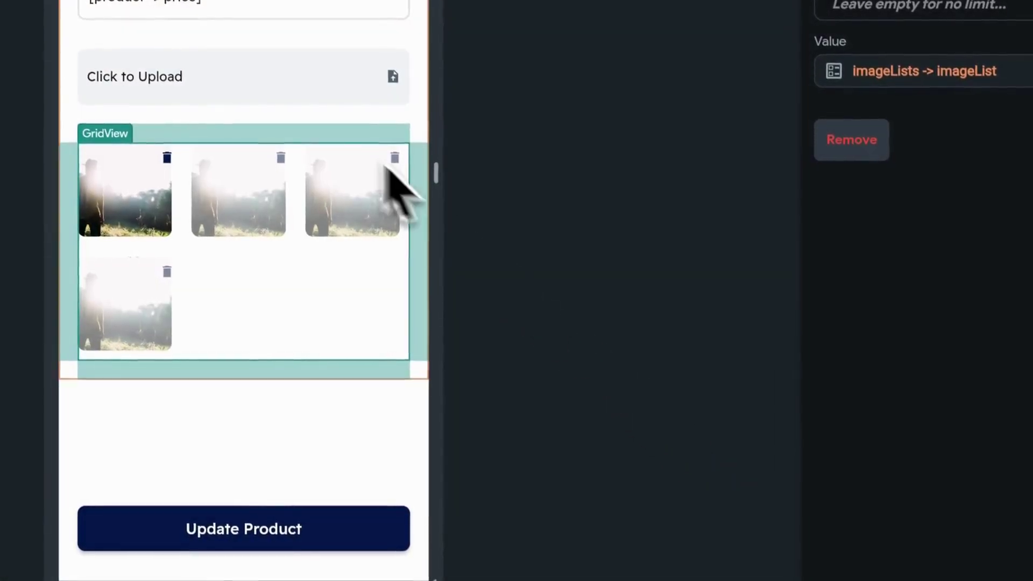
- Open the UploadImage container's action flow and review its Firebase media upload and the Uploaded File URL condition
{"action": "left_click", "coordinate": [301, 99]}
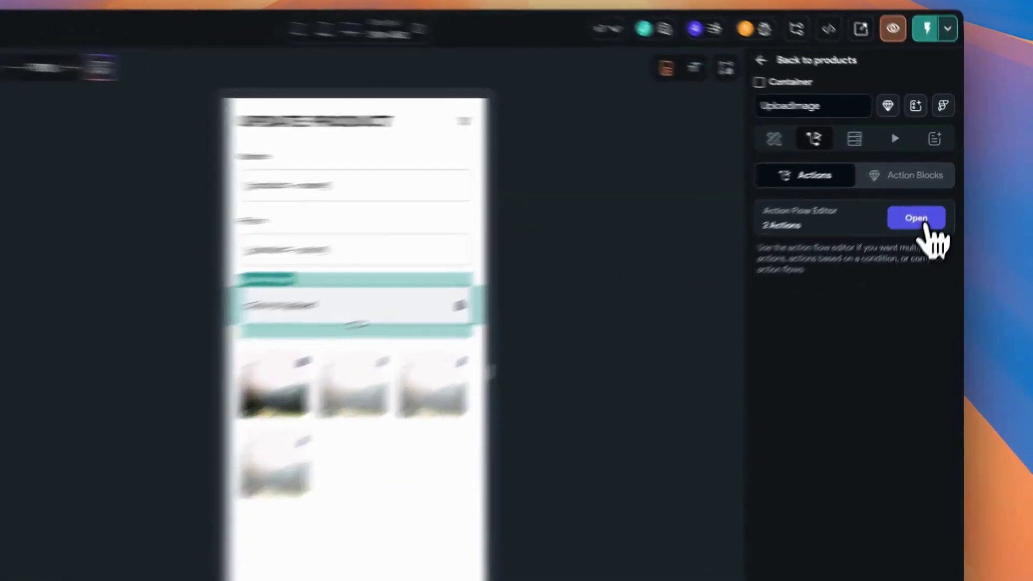
{"action": "left_click", "coordinate": [935, 195]}
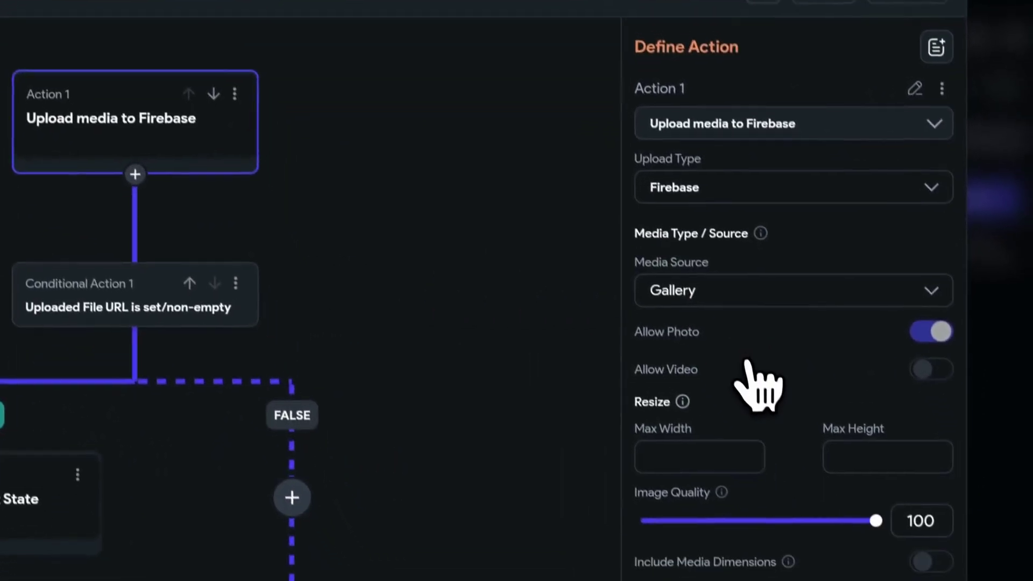
{"action": "left_click", "coordinate": [105, 315]}
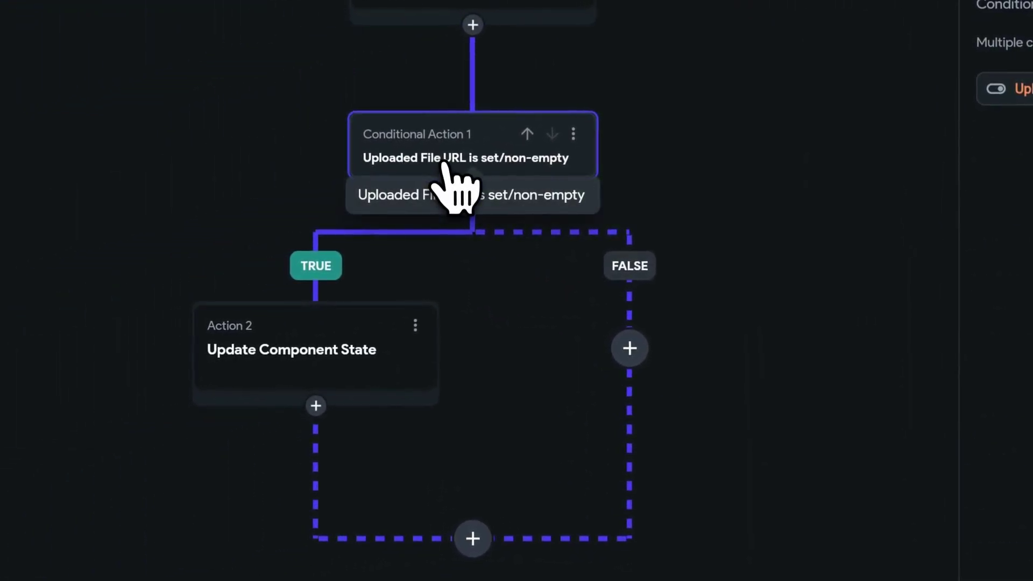
{"action": "left_click_drag", "start_coordinate": [701, 162], "coordinate": [699, 211]}
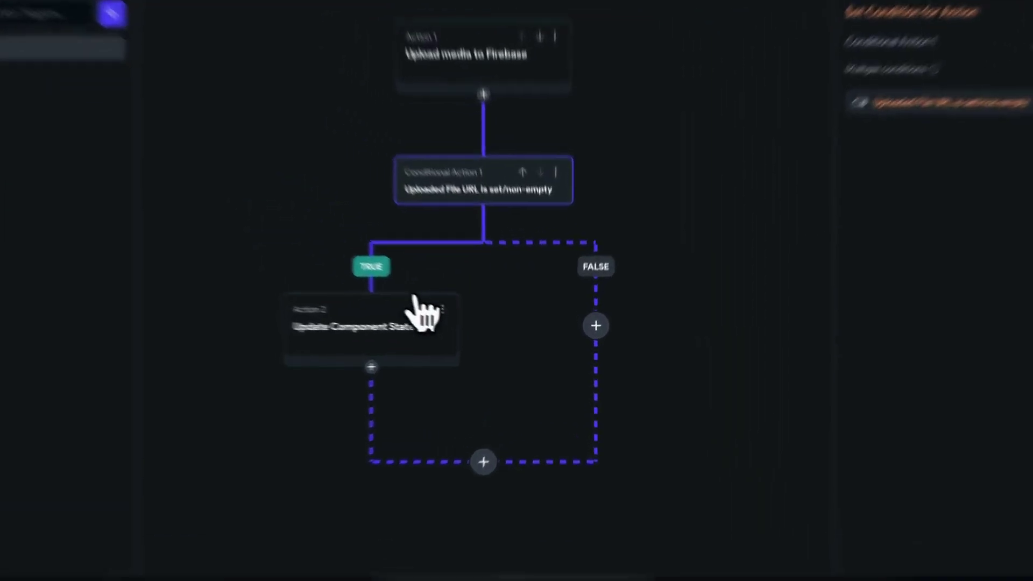
- Review the upload flow's Update Component State action that adds the Uploaded File URL to the imageList field, and close the flow
{"action": "left_click", "coordinate": [439, 353]}
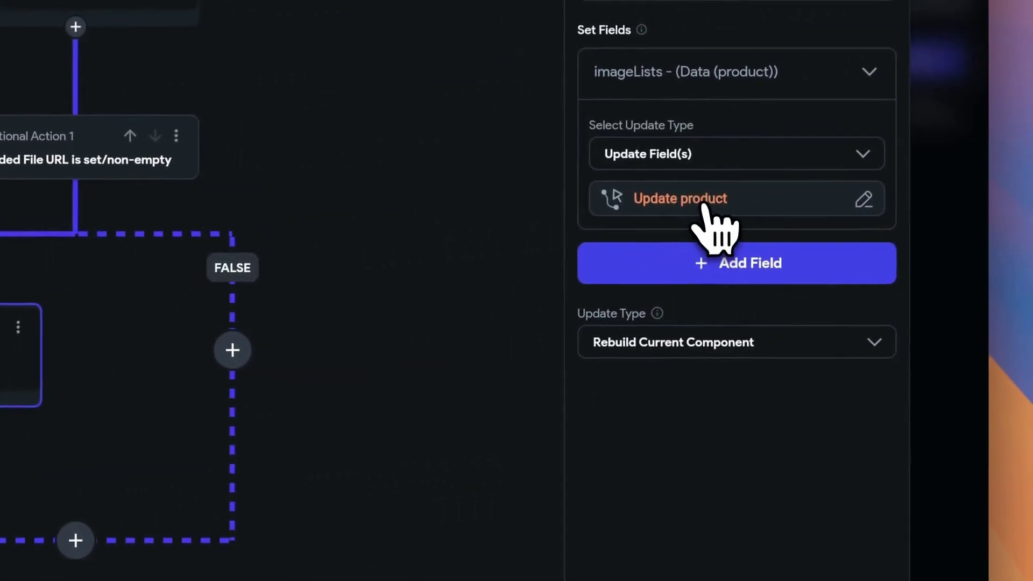
{"action": "left_click", "coordinate": [721, 210]}
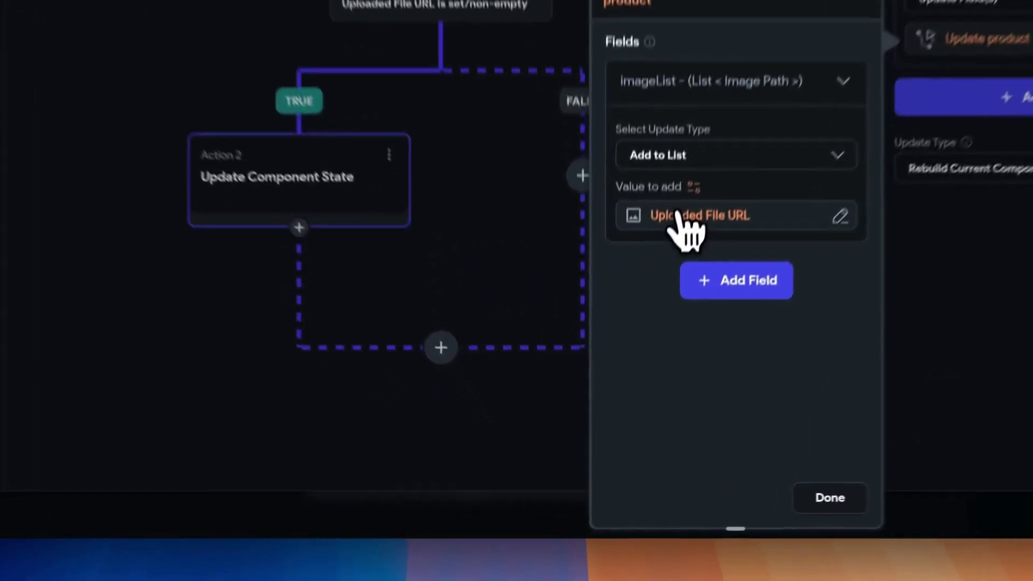
{"action": "left_click", "coordinate": [643, 359]}
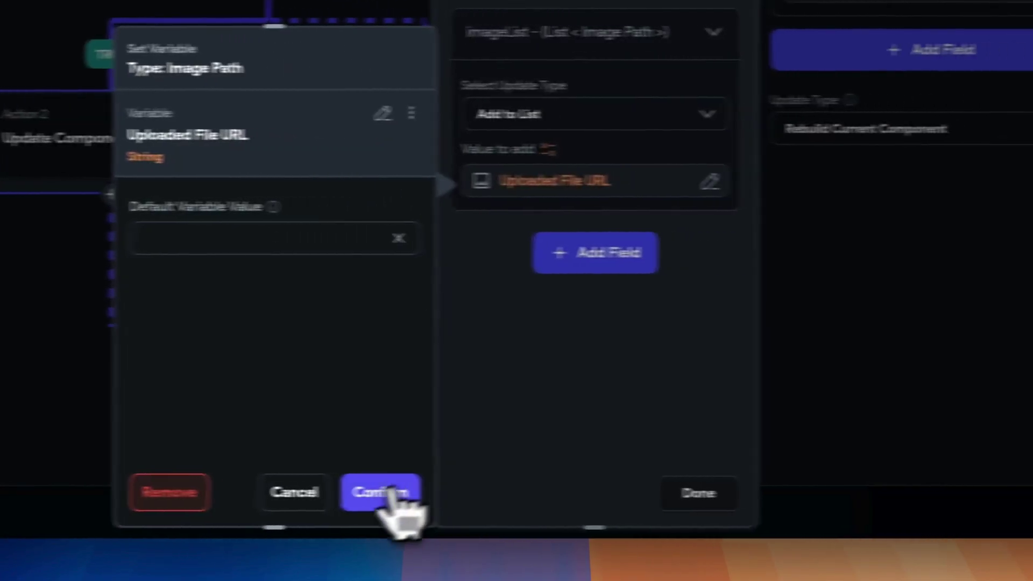
{"action": "left_click", "coordinate": [537, 492]}
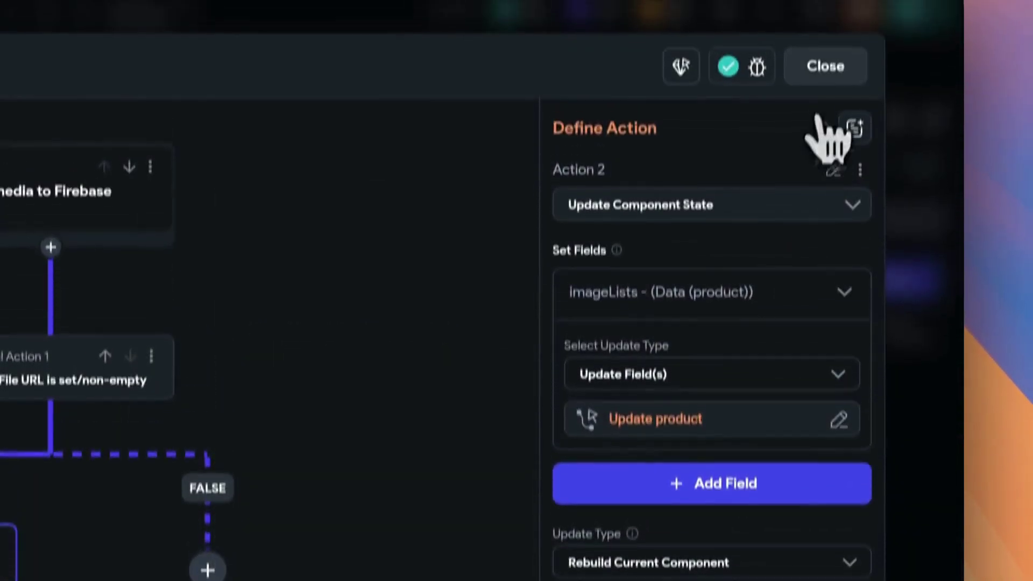
{"action": "left_click", "coordinate": [825, 65]}
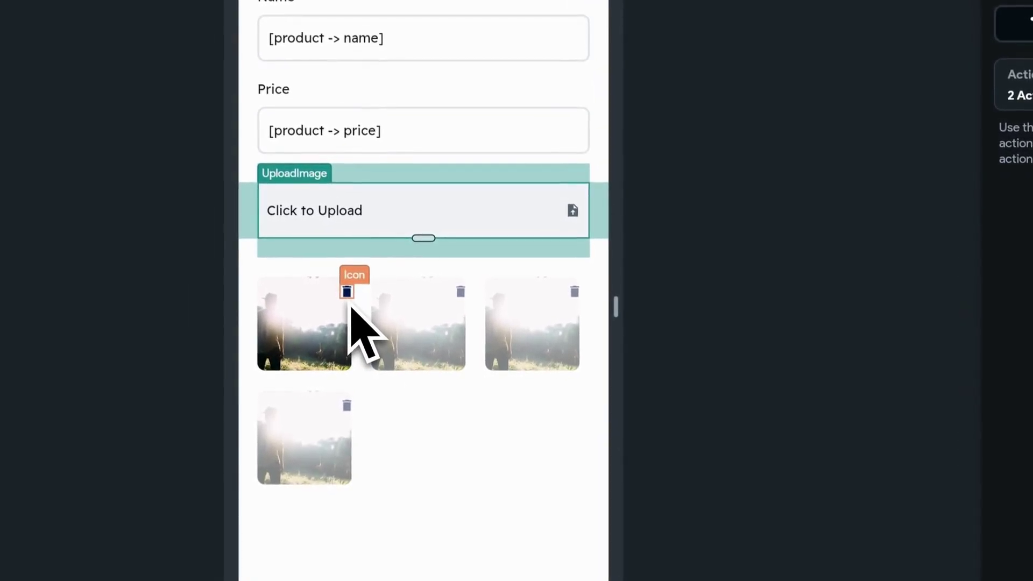
- Check the variable set as the image path of the GridView's Image widget, the imageList Item
{"action": "left_click", "coordinate": [329, 319]}
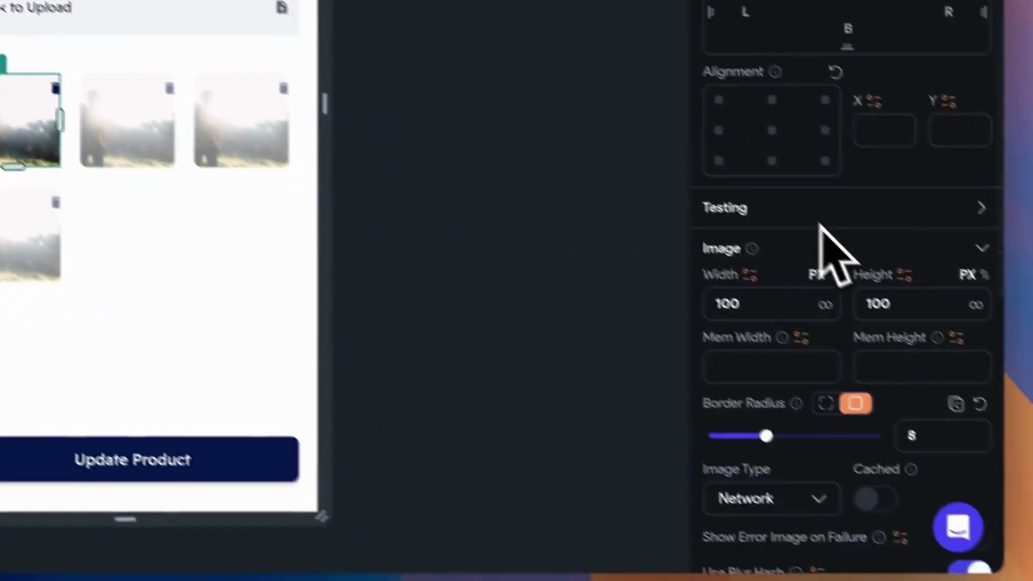
{"action": "scroll", "coordinate": [784, 247], "scroll_direction": "down", "scroll_amount": 5}
{"action": "left_click", "coordinate": [733, 295]}
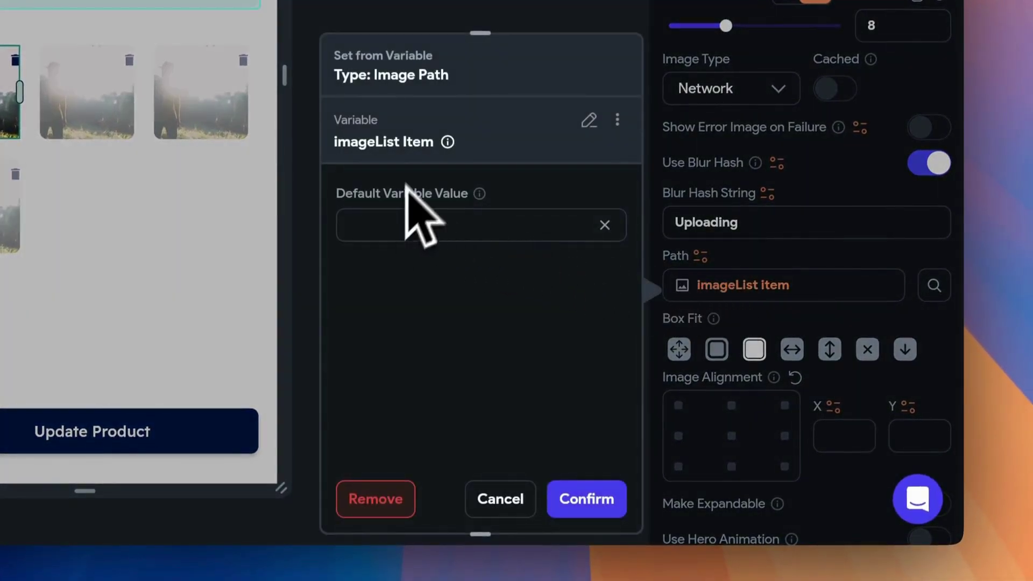
{"action": "left_click", "coordinate": [591, 121]}
{"action": "left_click", "coordinate": [412, 245]}
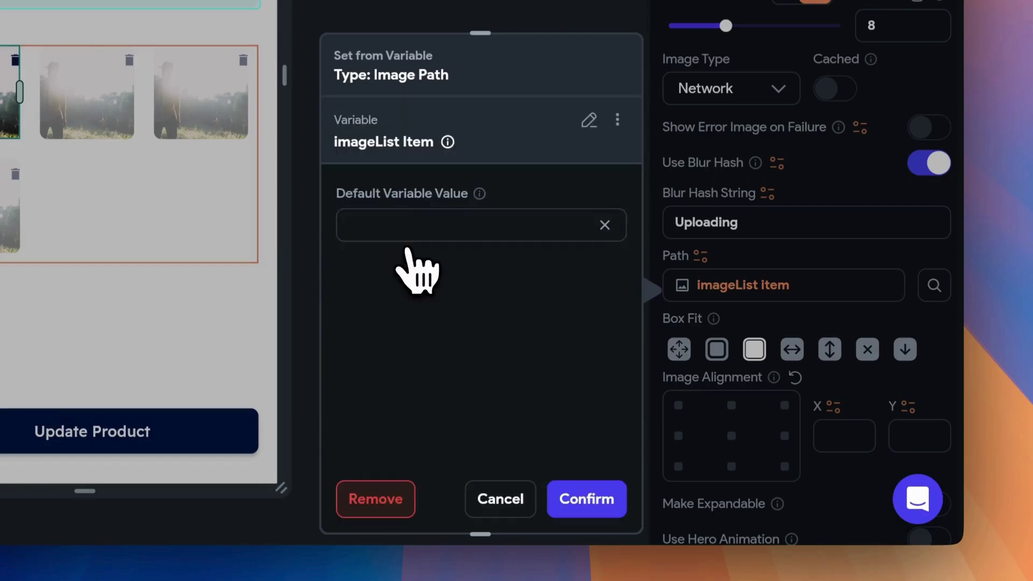
{"action": "left_click", "coordinate": [586, 498]}
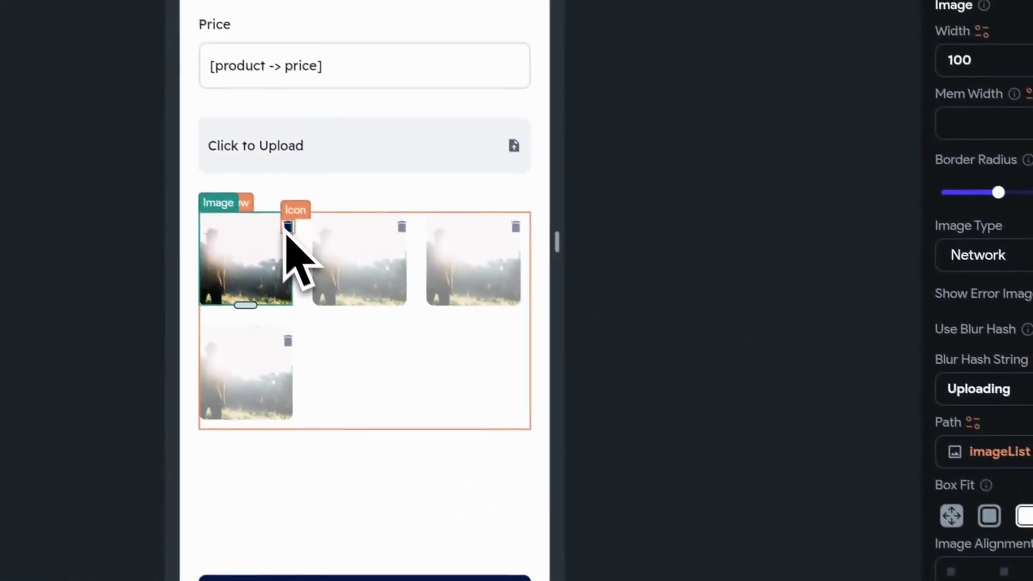
- Open the delete icon's action flow and review the Delete Data action's storage URL variable, the imageLists item at Index in List
{"action": "left_click", "coordinate": [87, 54]}
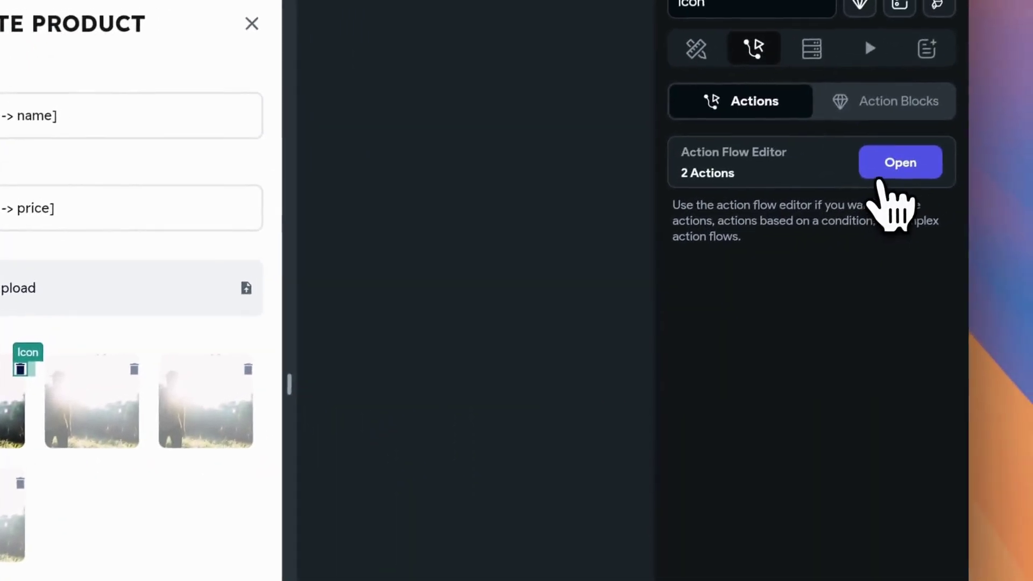
{"action": "left_click", "coordinate": [945, 141]}
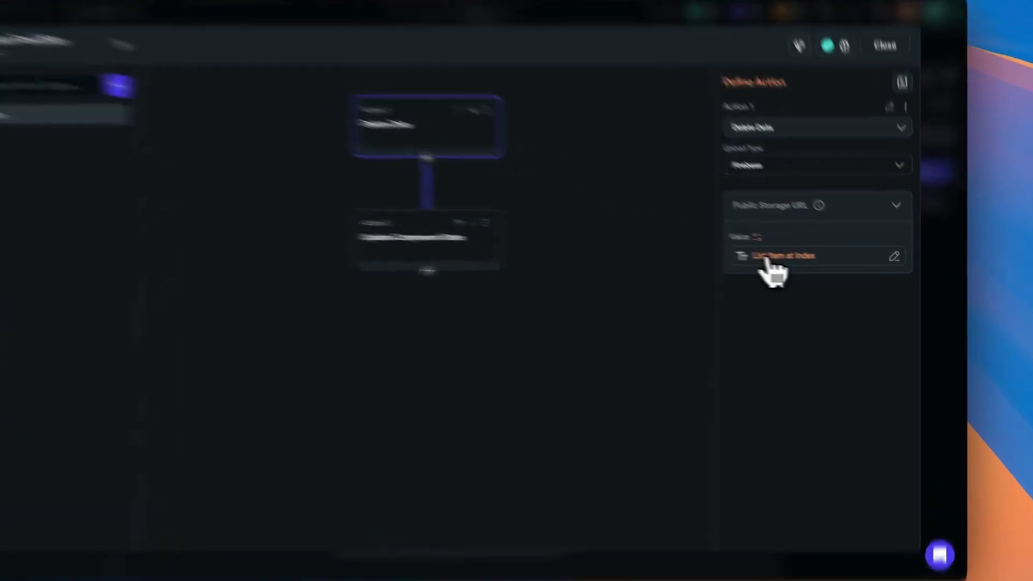
{"action": "left_click", "coordinate": [794, 264]}
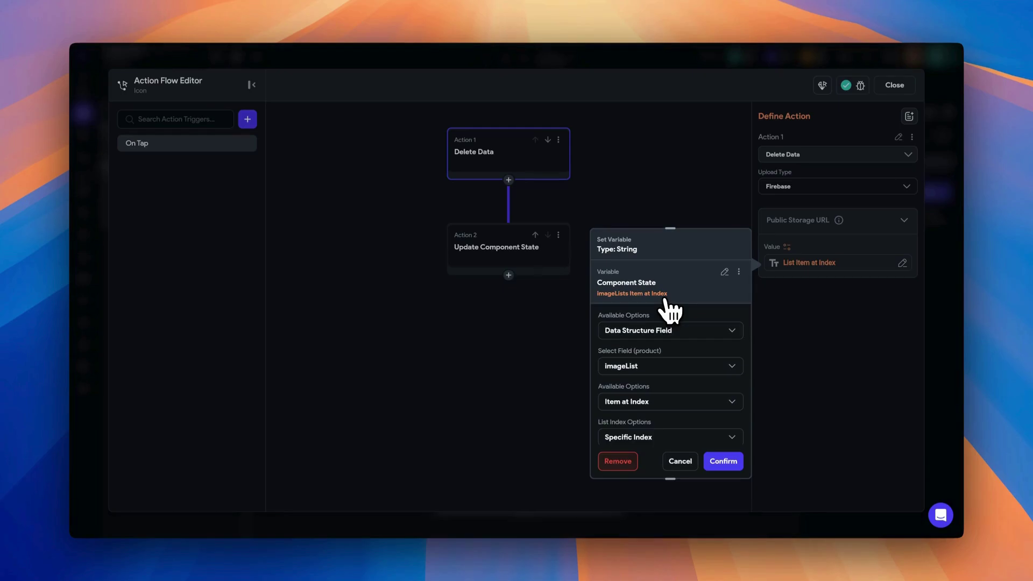
{"action": "scroll", "coordinate": [673, 322], "scroll_direction": "down", "scroll_amount": 5}
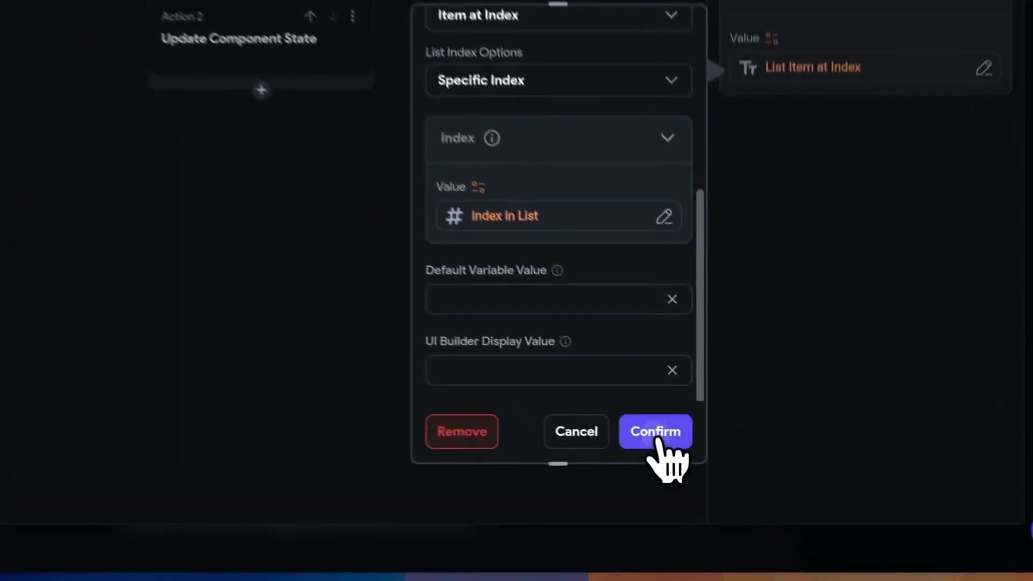
{"action": "left_click", "coordinate": [721, 468]}
- Review the delete flow's Update Component State action that removes the imageList item from the imageList field, and close the flow
{"action": "left_click", "coordinate": [564, 263]}
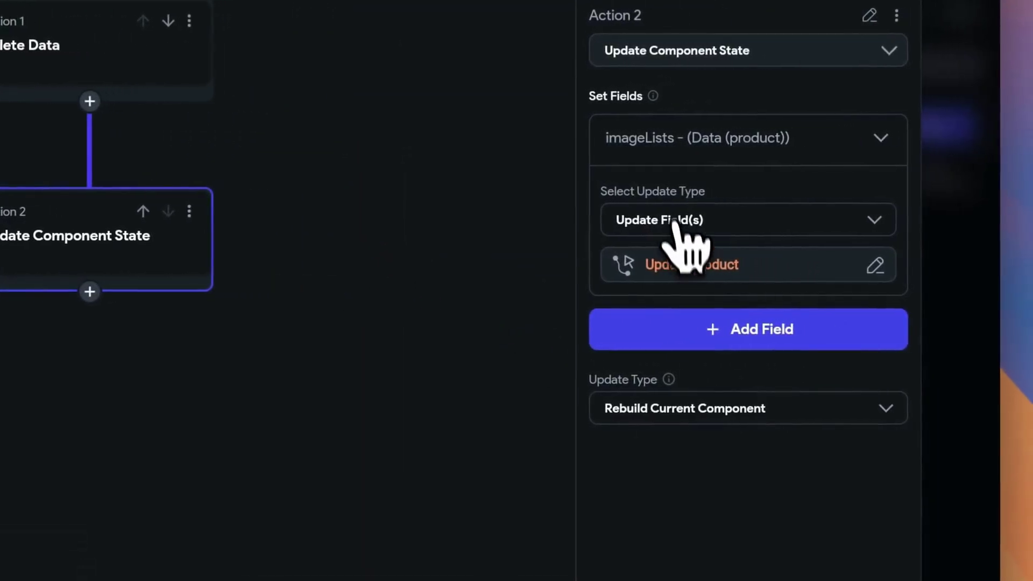
{"action": "left_click", "coordinate": [679, 266]}
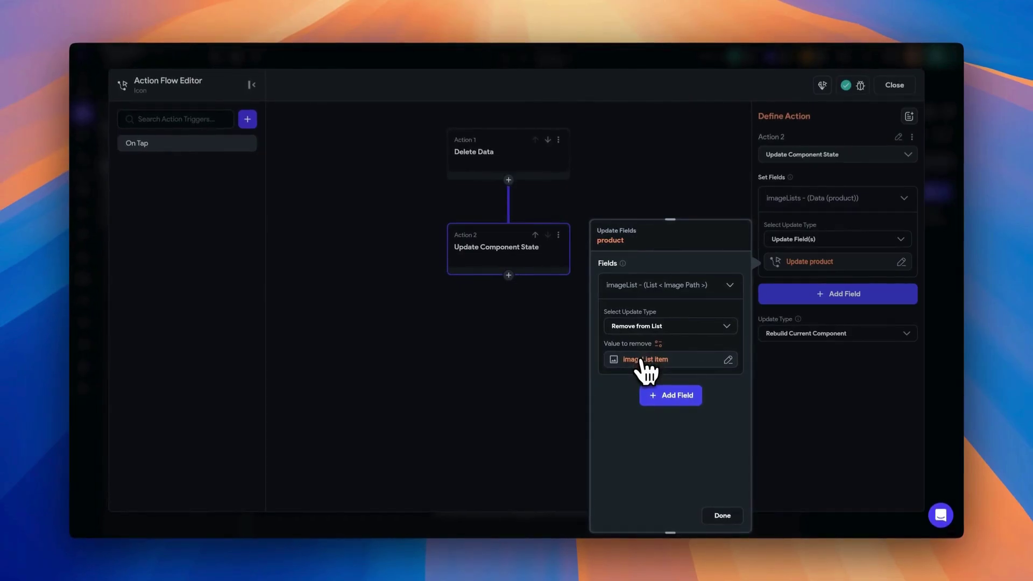
{"action": "left_click", "coordinate": [641, 359]}
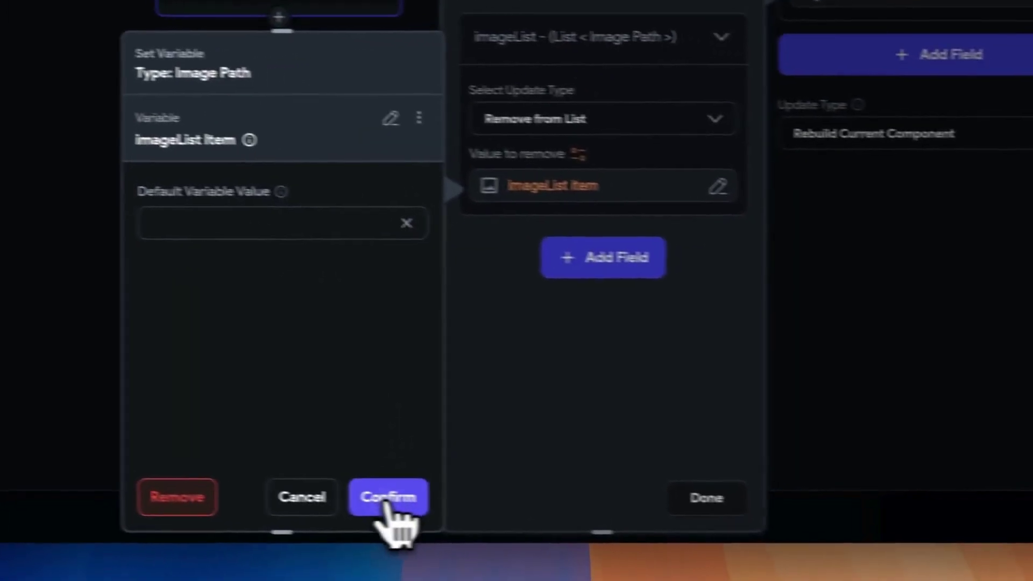
{"action": "left_click", "coordinate": [388, 501]}
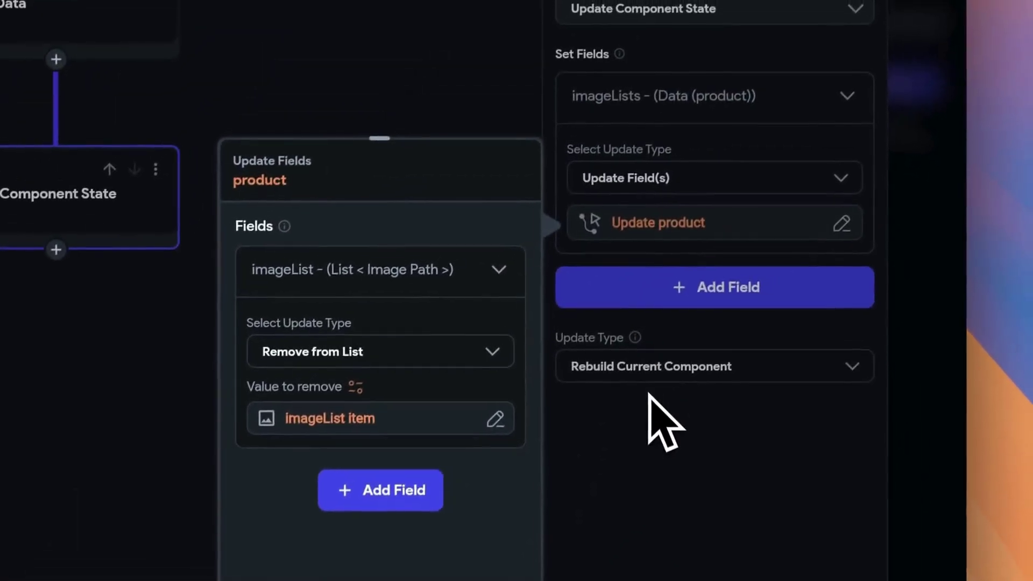
{"action": "left_click", "coordinate": [840, 190]}
{"action": "left_click", "coordinate": [825, 5]}
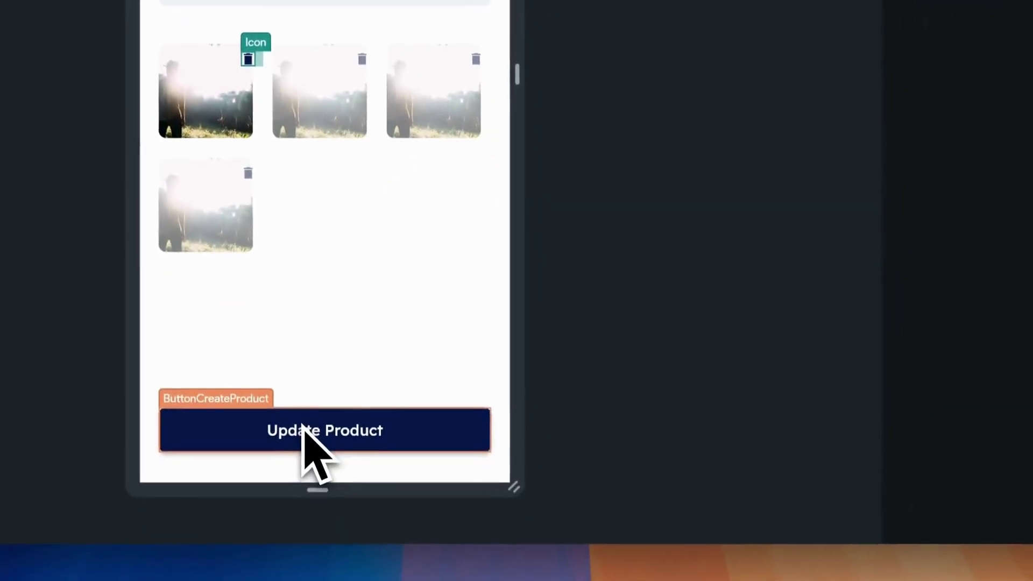
- Open the Update Product button's action flow and check the Update Document reference taken from the product parameter's documentID field
{"action": "left_click", "coordinate": [344, 428]}
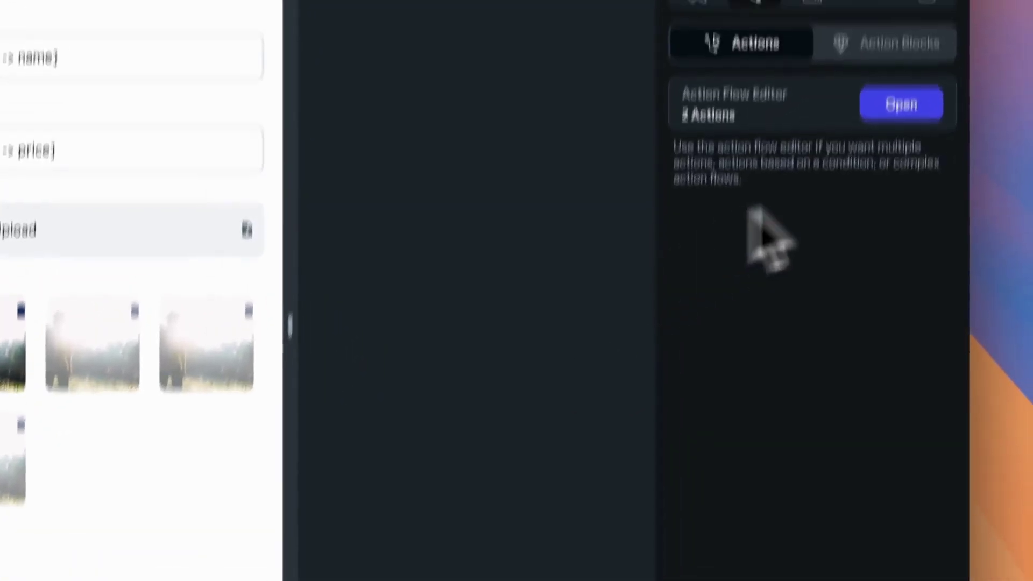
{"action": "left_click", "coordinate": [894, 277]}
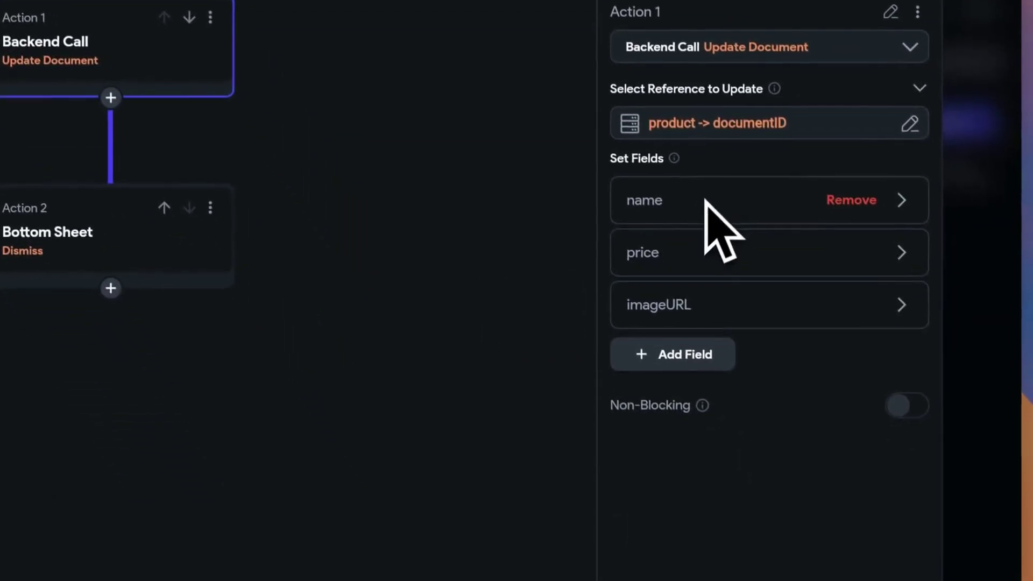
{"action": "left_click", "coordinate": [679, 121]}
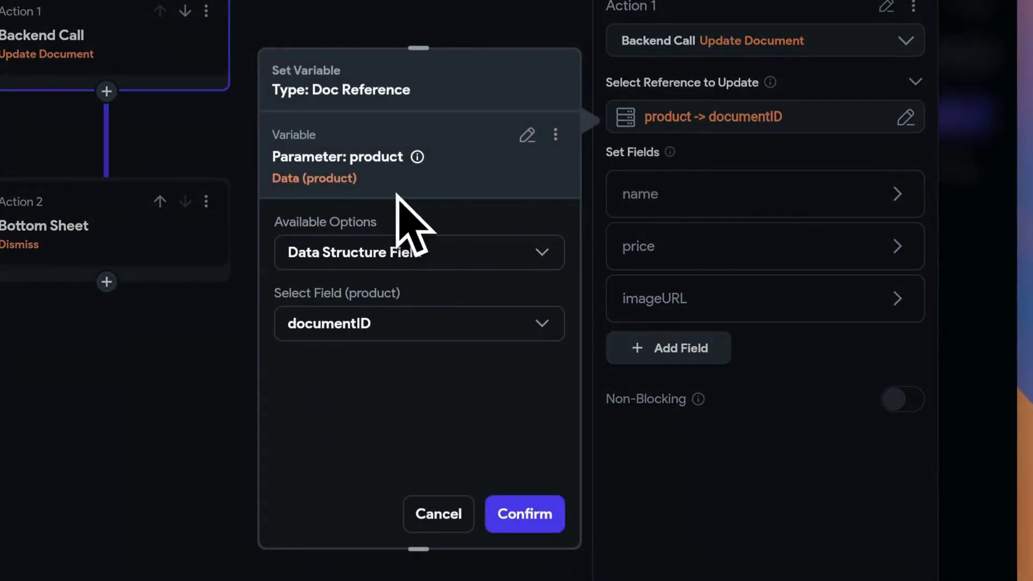
{"action": "left_click", "coordinate": [527, 135]}
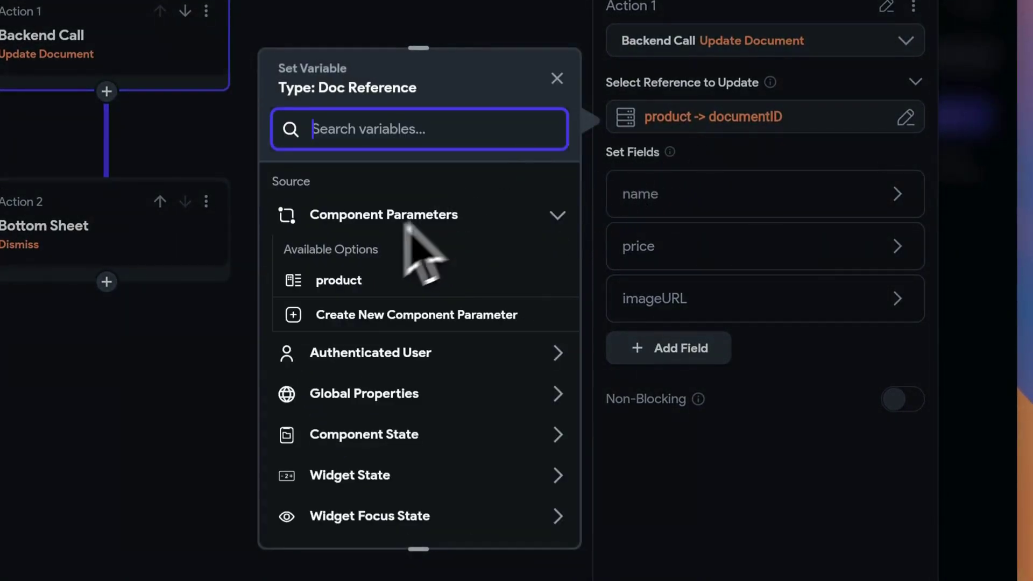
{"action": "left_click", "coordinate": [340, 282]}
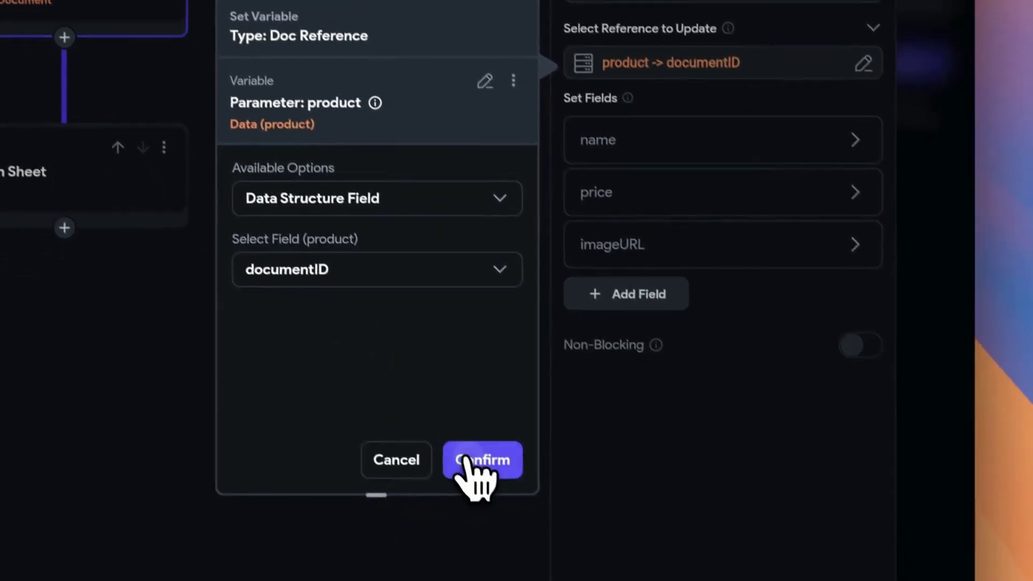
{"action": "left_click", "coordinate": [525, 514]}
- Review the name, price and imageURL fields of the document update and the Bottom Sheet Dismiss action, and close the flow
{"action": "left_click", "coordinate": [684, 207]}
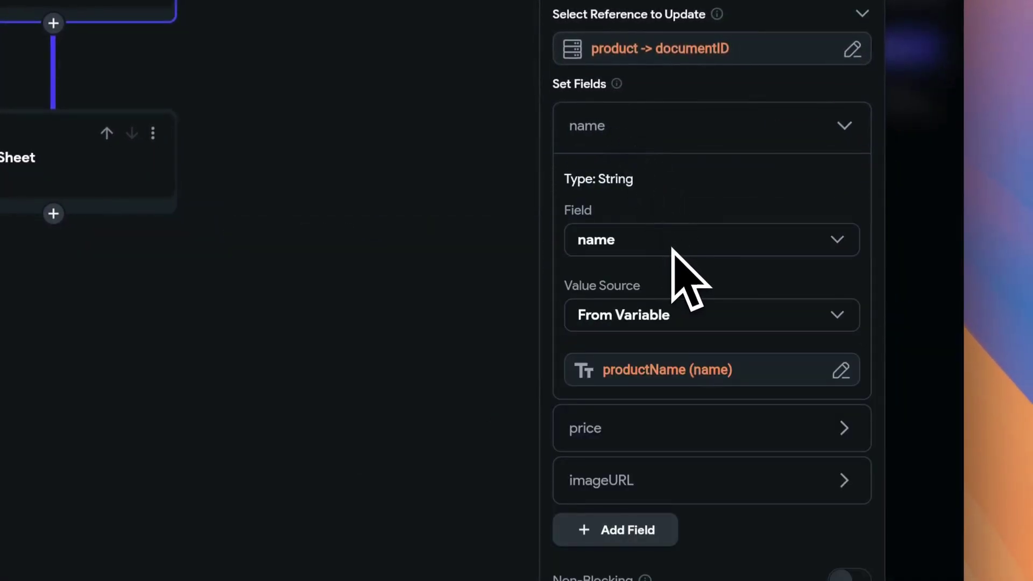
{"action": "left_click", "coordinate": [605, 435]}
{"action": "scroll", "coordinate": [640, 425], "scroll_direction": "down", "scroll_amount": 3}
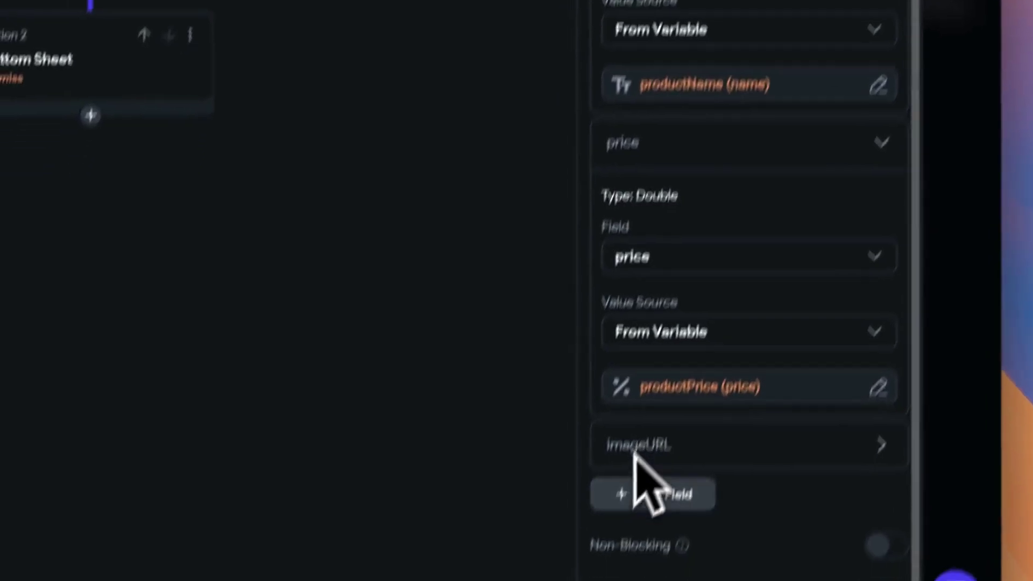
{"action": "left_click", "coordinate": [646, 448]}
{"action": "scroll", "coordinate": [685, 385], "scroll_direction": "down", "scroll_amount": 5}
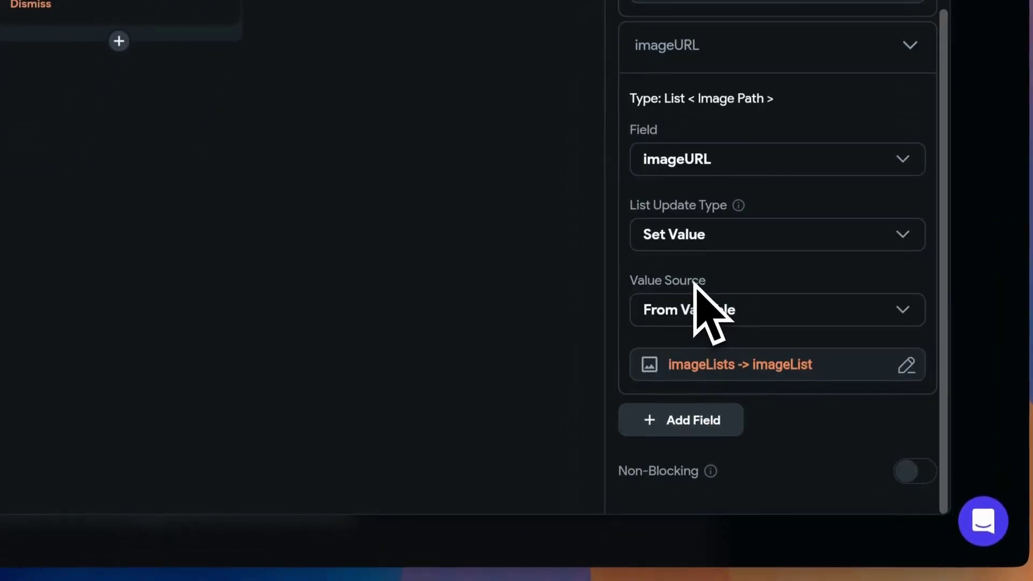
{"action": "left_click", "coordinate": [709, 371]}
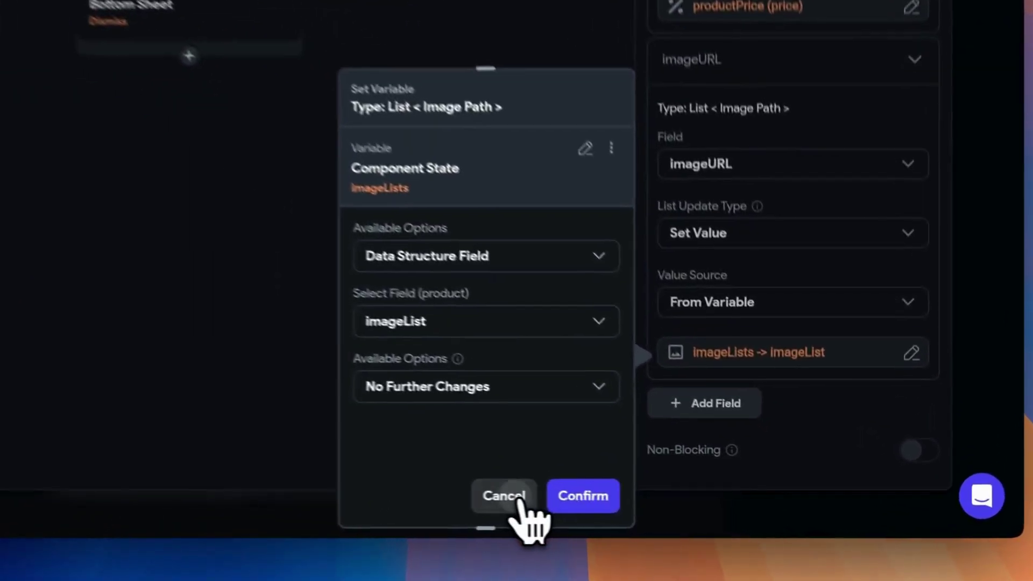
{"action": "left_click", "coordinate": [680, 515]}
{"action": "left_click", "coordinate": [287, 247]}
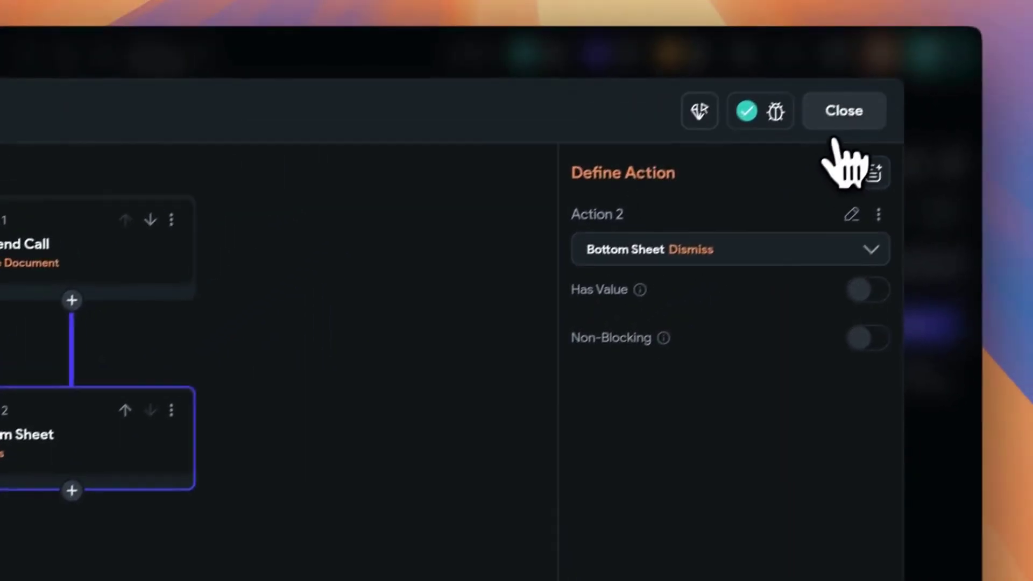
{"action": "left_click", "coordinate": [839, 119]}
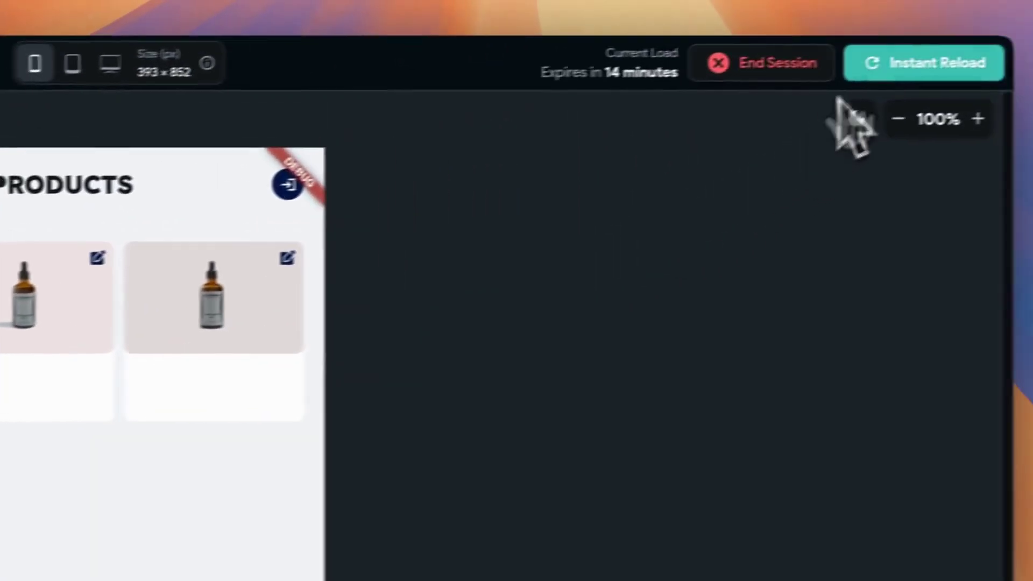
- Reload the running test session with Instant Reload
{"action": "left_click", "coordinate": [837, 89]}
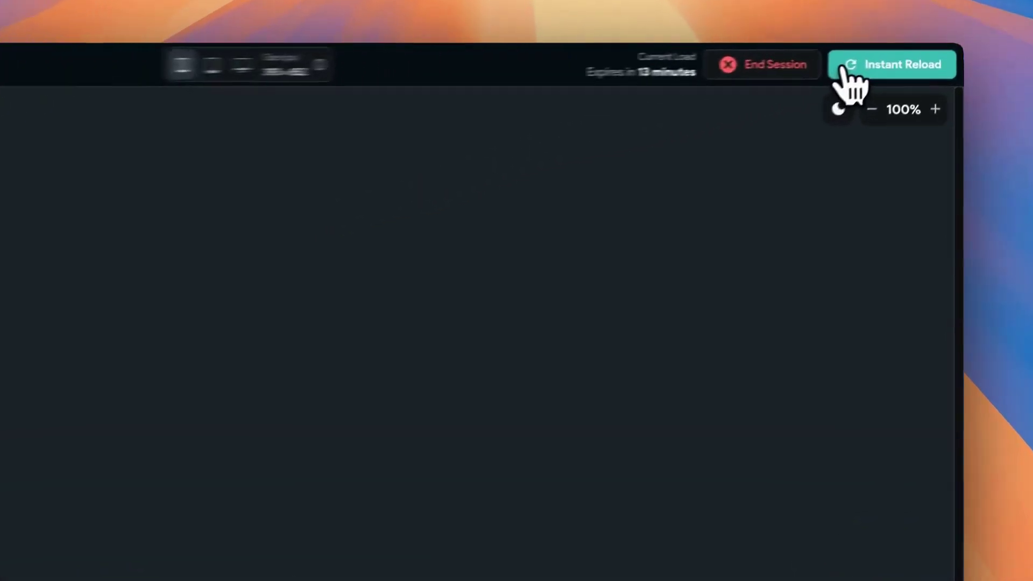
{"action": "left_click", "coordinate": [901, 58]}
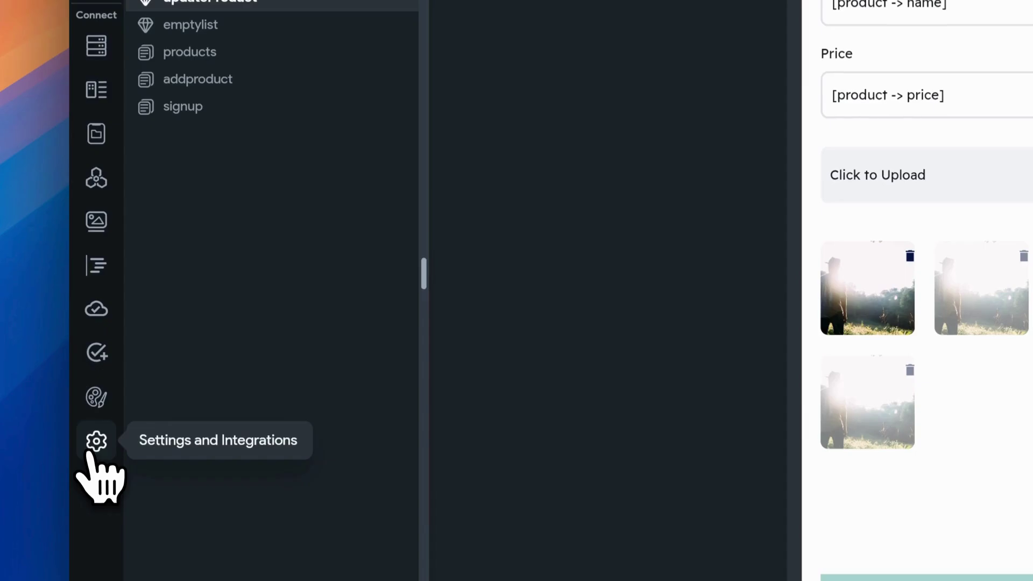
- Open the project's Firebase settings and review the Firebase Storage options and deployed storage rules
{"action": "left_click", "coordinate": [89, 455]}
{"action": "left_click", "coordinate": [260, 132]}
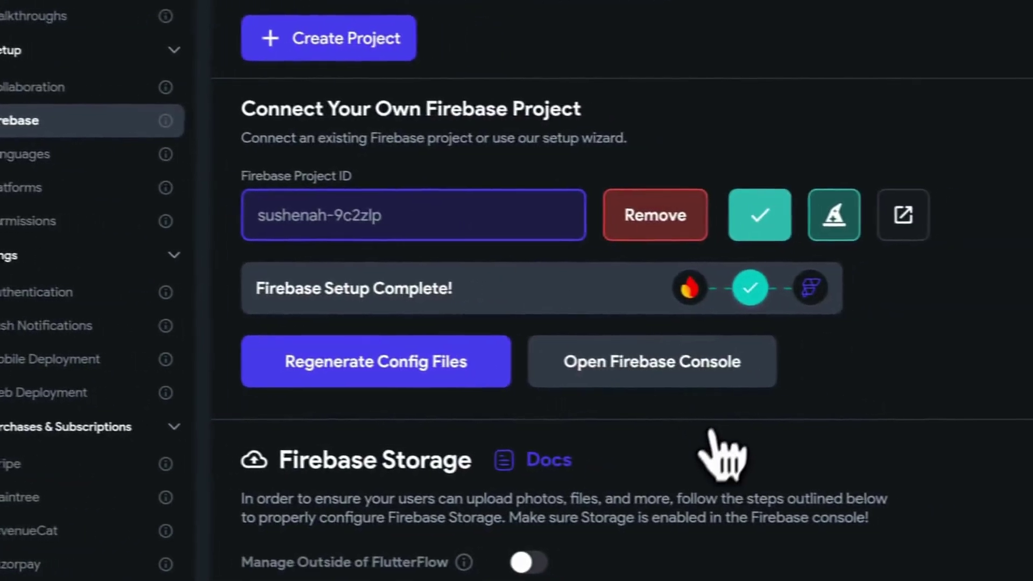
{"action": "scroll", "coordinate": [836, 461], "scroll_direction": "down", "scroll_amount": 7}
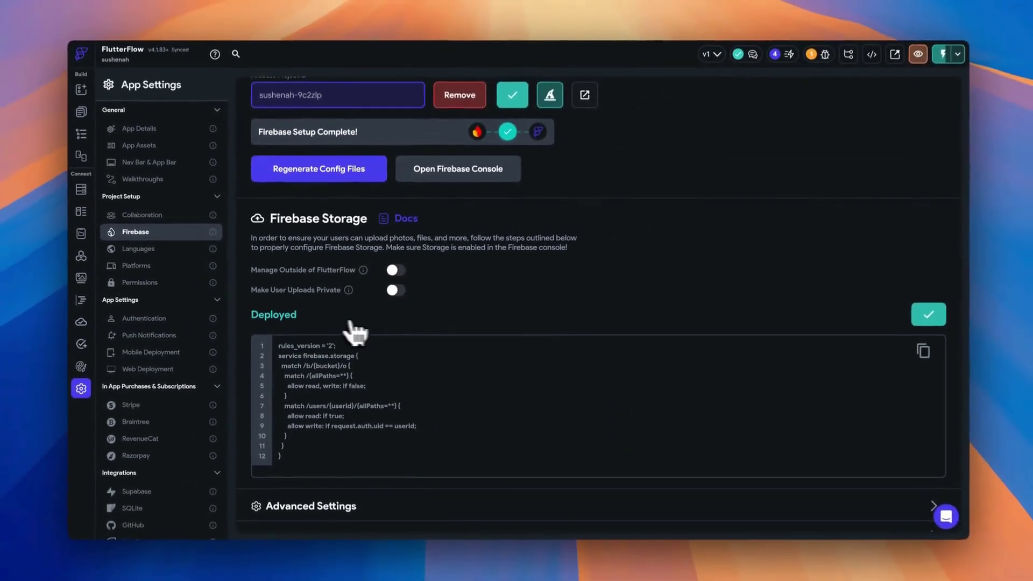
{"action": "scroll", "coordinate": [425, 223], "scroll_direction": "up", "scroll_amount": 3}
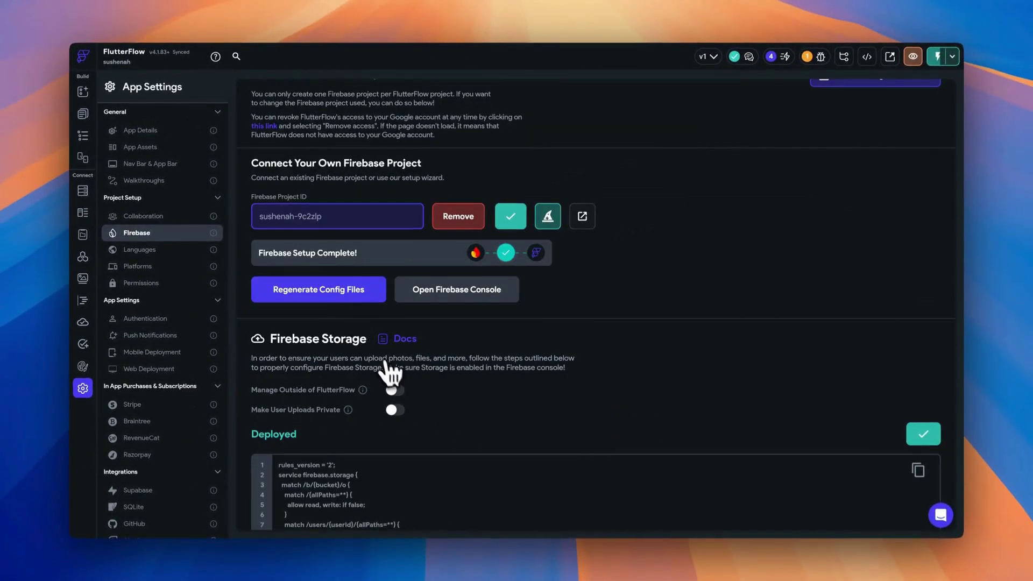
{"action": "scroll", "coordinate": [390, 371], "scroll_direction": "down", "scroll_amount": 2}
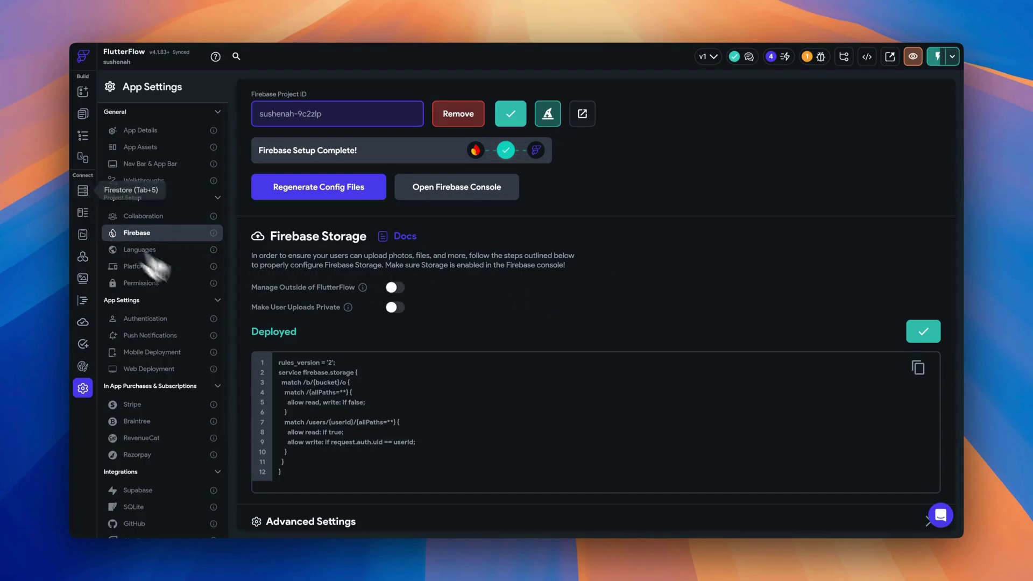
{"action": "scroll", "coordinate": [457, 372], "scroll_direction": "down", "scroll_amount": 2}
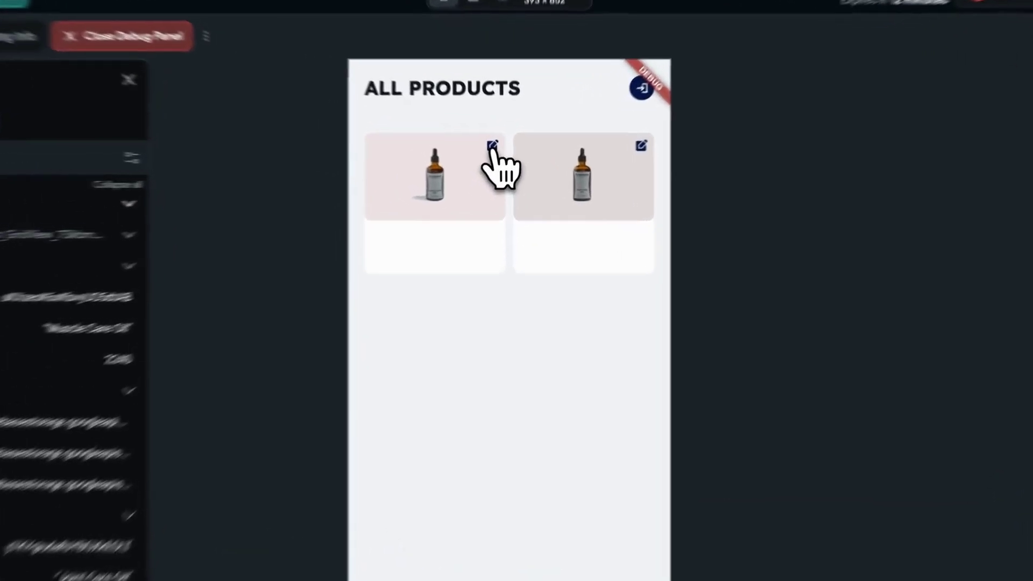
- Open the Muscle Care Oil product for updating in the test app, set its price to 1200 and remove its third image
{"action": "left_click", "coordinate": [505, 155]}
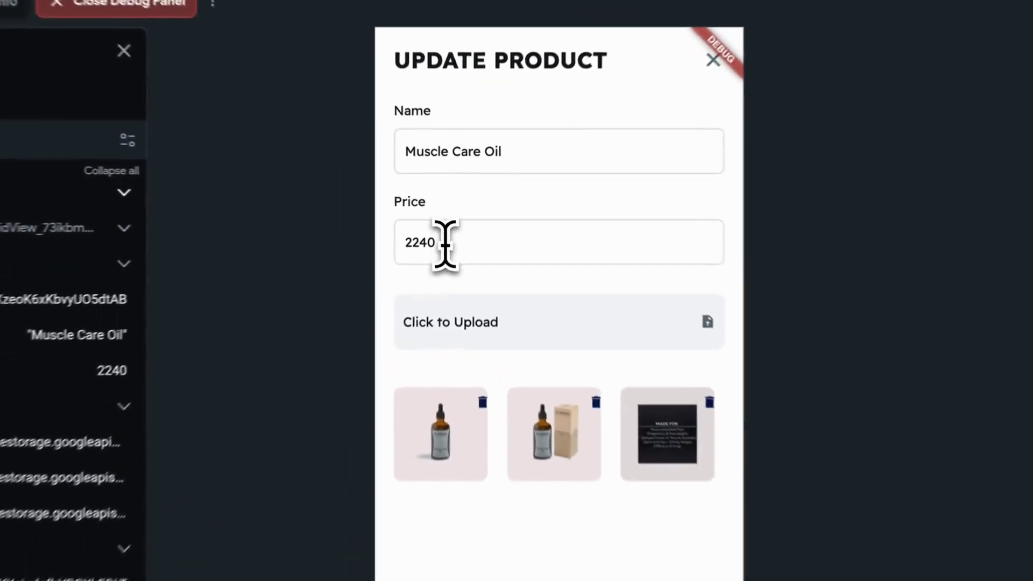
{"action": "double_click", "coordinate": [445, 245]}
{"action": "type", "text": "12"}
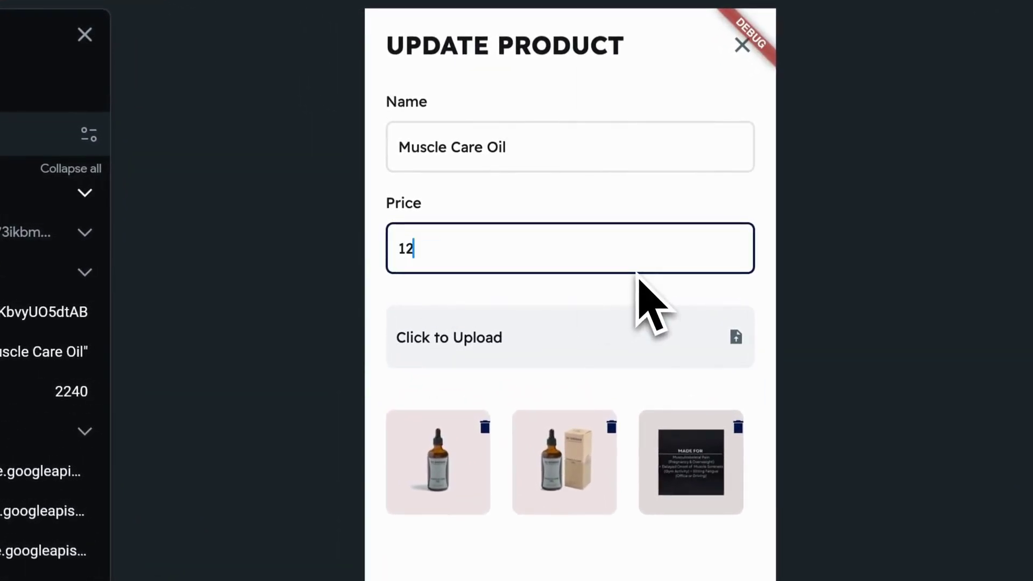
{"action": "type", "text": "00"}
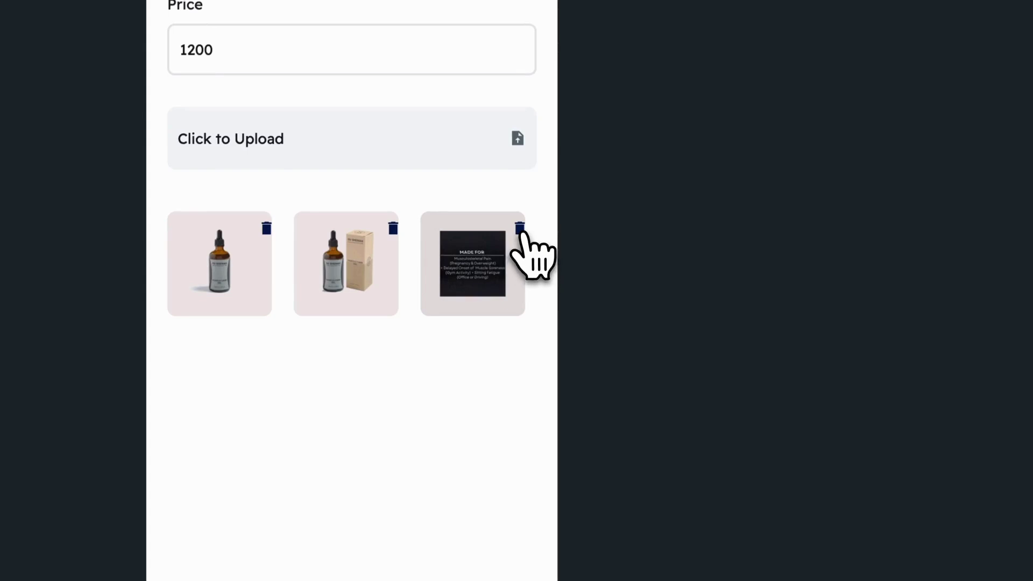
{"action": "left_click", "coordinate": [520, 230]}
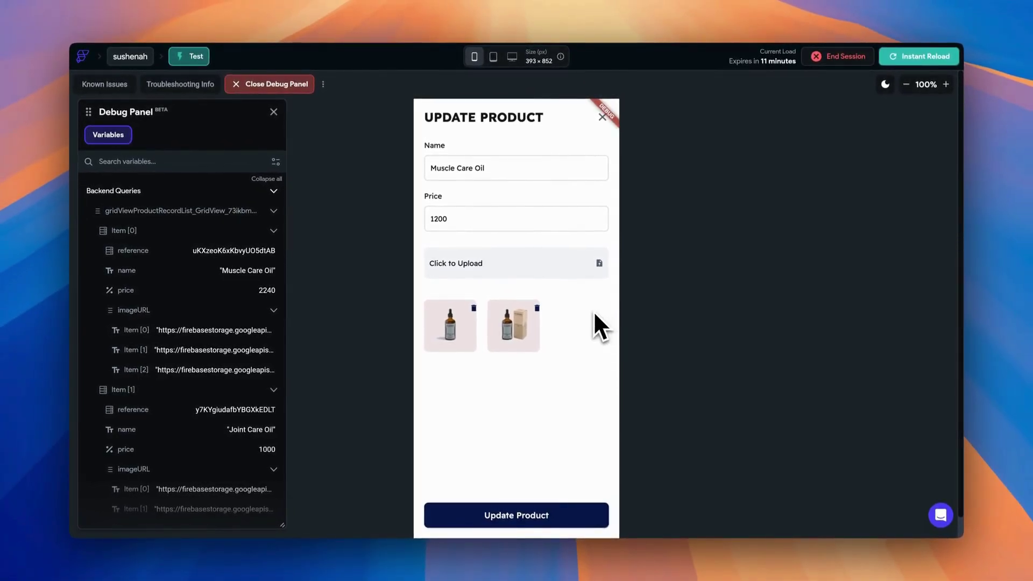
- Save the Muscle Care Oil changes in the test app and reopen the product to review the stored data
{"action": "left_click", "coordinate": [561, 518]}
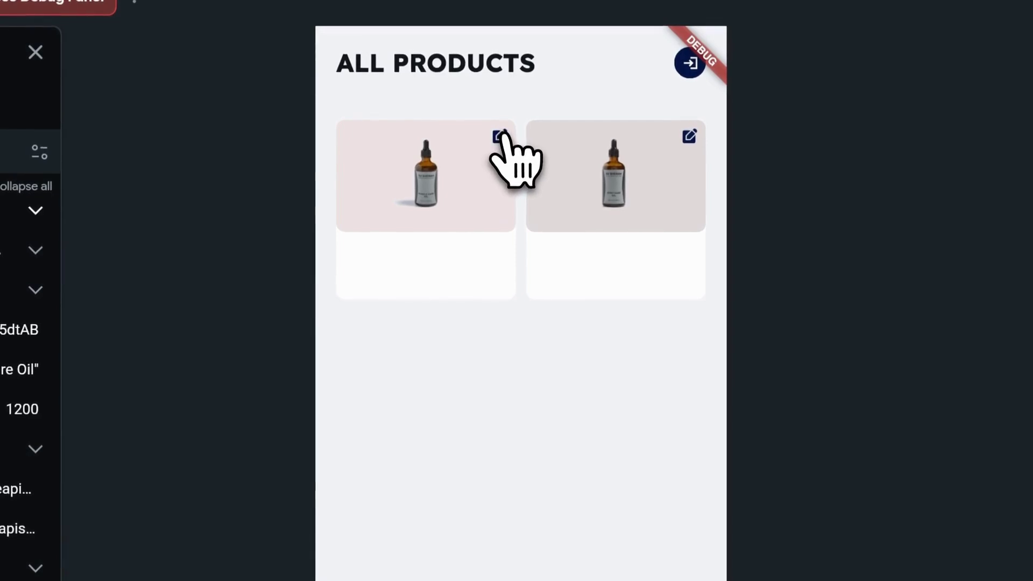
{"action": "left_click", "coordinate": [500, 136]}
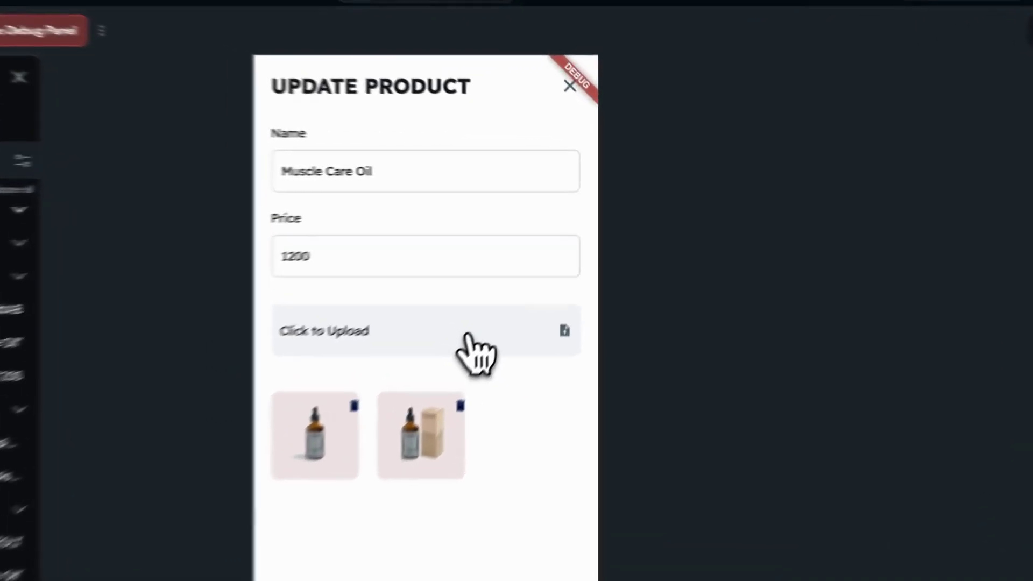
- Upload Muscle care oil label-100ml.png from the Muscle care oil folder, save the product, and reopen it briefly to check its images
{"action": "left_click", "coordinate": [542, 266]}
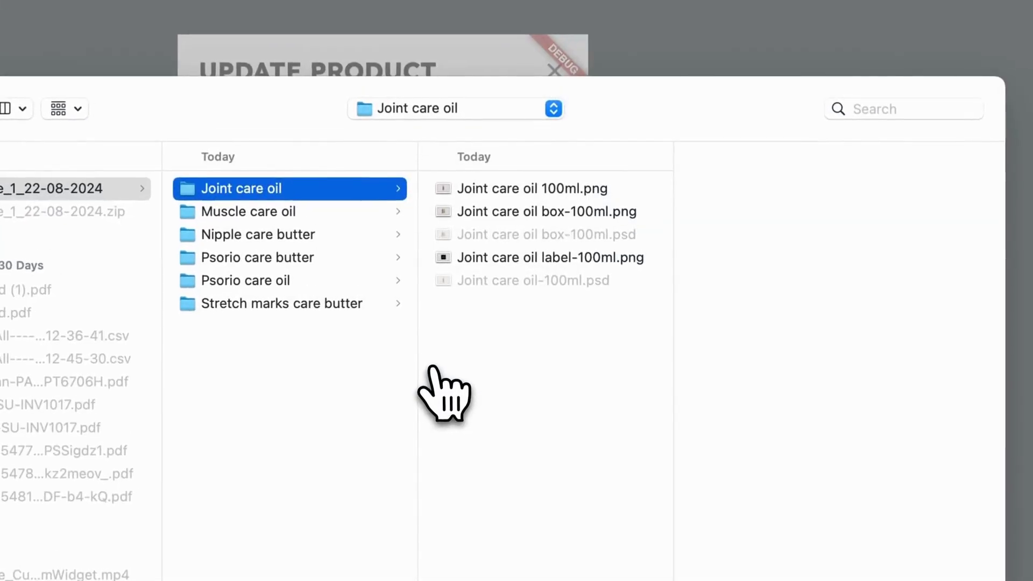
{"action": "left_click", "coordinate": [297, 215]}
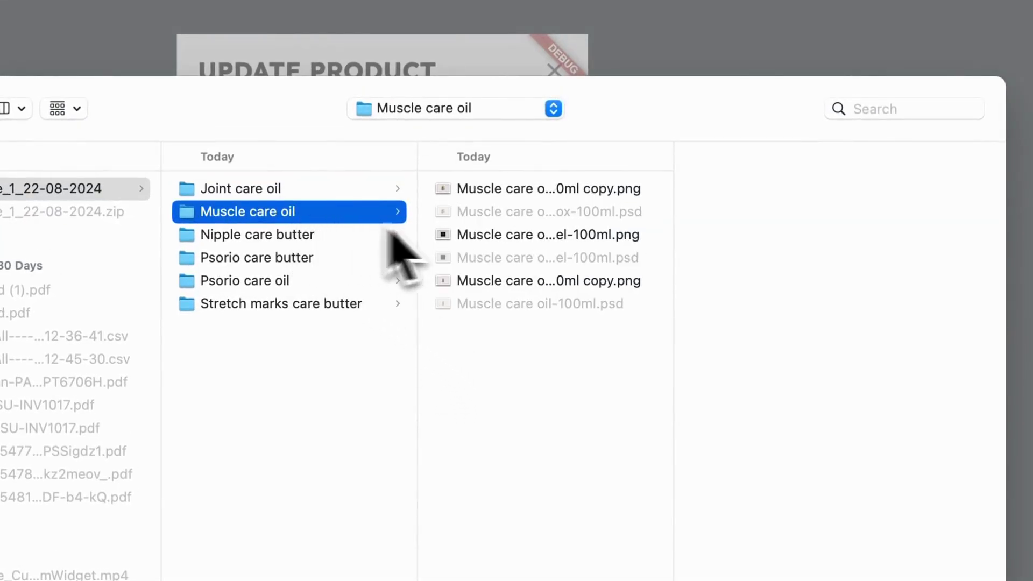
{"action": "left_click", "coordinate": [608, 281]}
{"action": "left_click", "coordinate": [602, 243]}
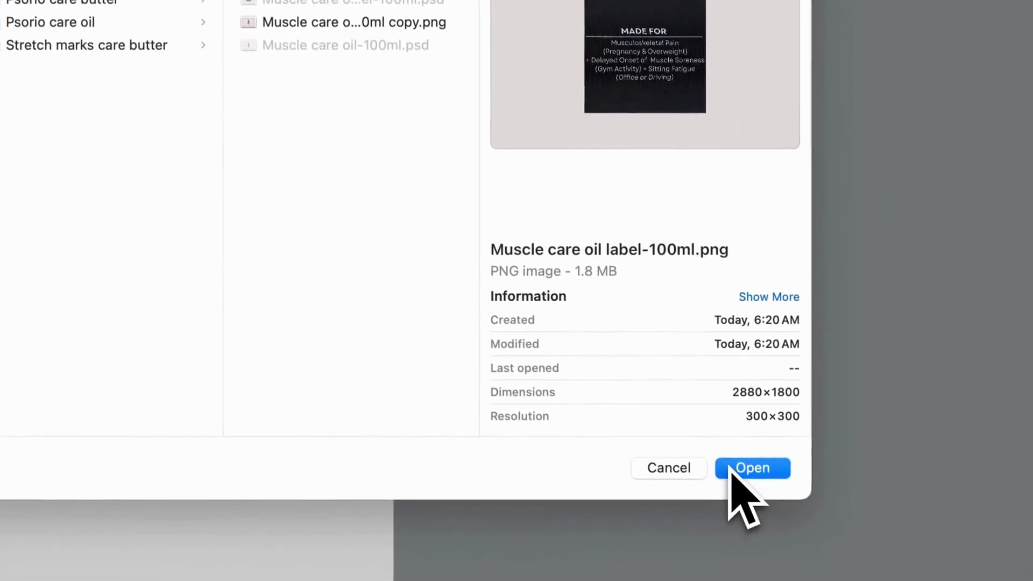
{"action": "left_click", "coordinate": [737, 465]}
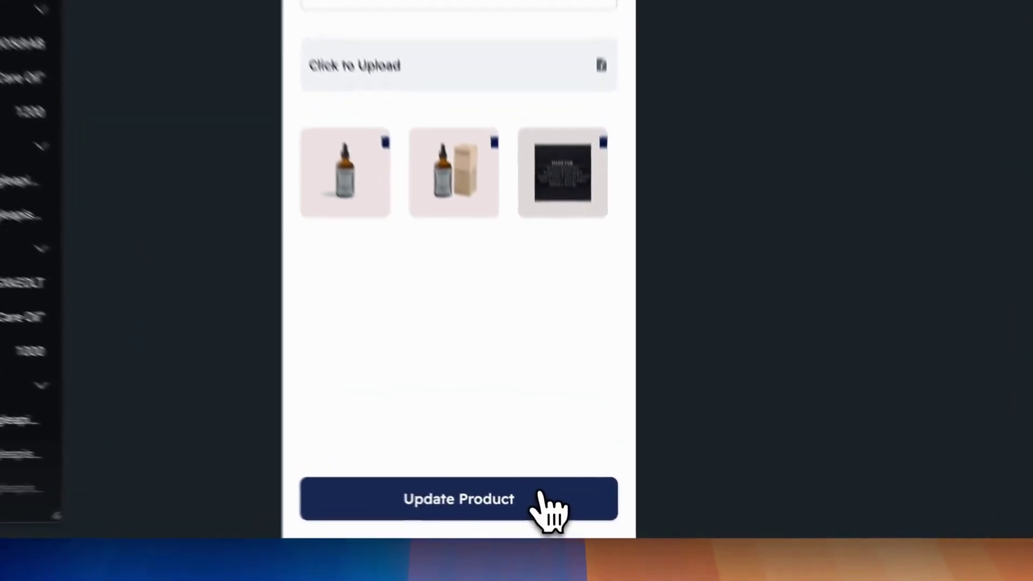
{"action": "left_click", "coordinate": [569, 521]}
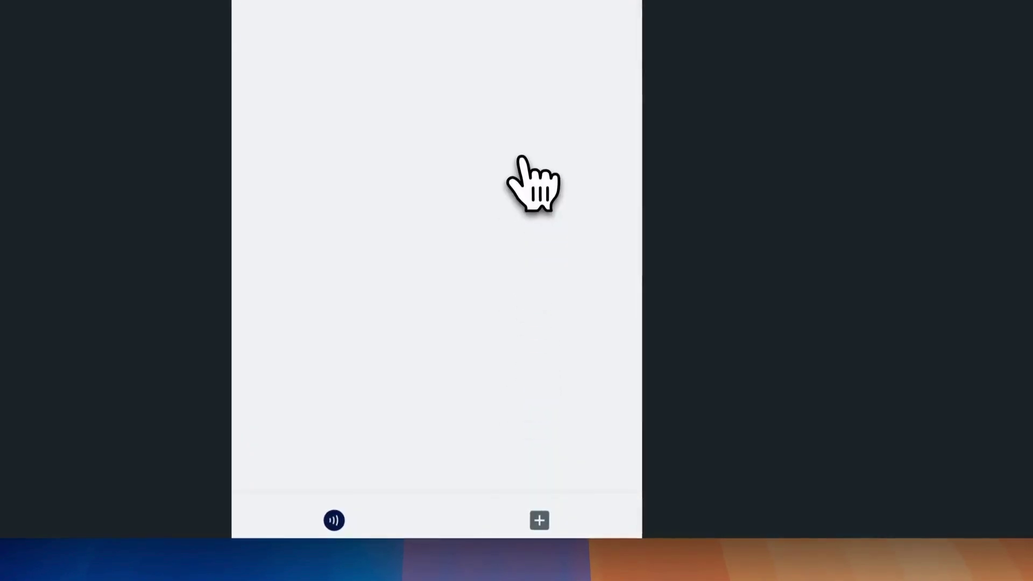
{"action": "left_click", "coordinate": [466, 83]}
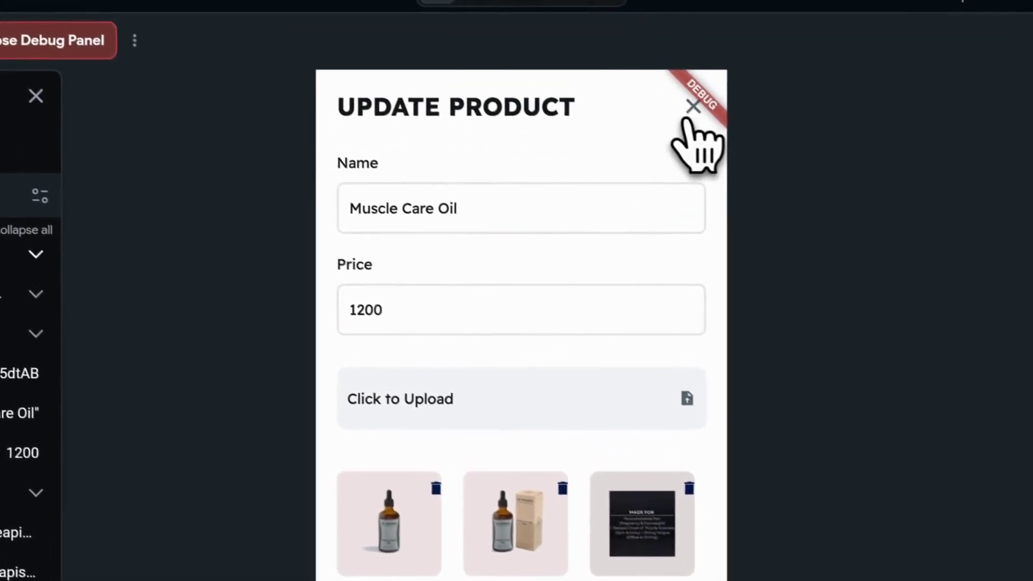
{"action": "left_click", "coordinate": [701, 125]}
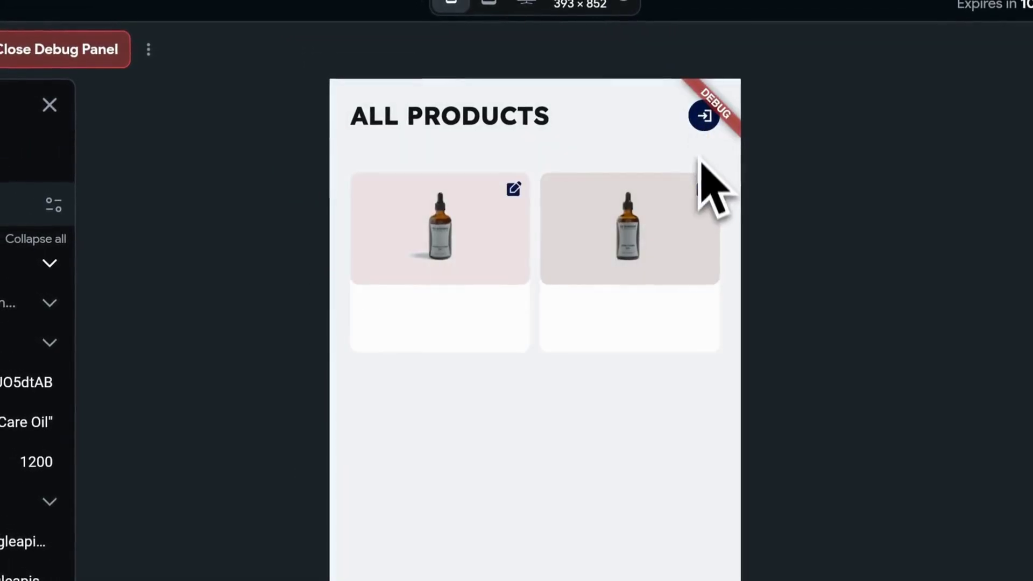
- Update the Joint Care Oil product with a price of 1100 and without its third image, and save it
{"action": "left_click", "coordinate": [704, 189]}
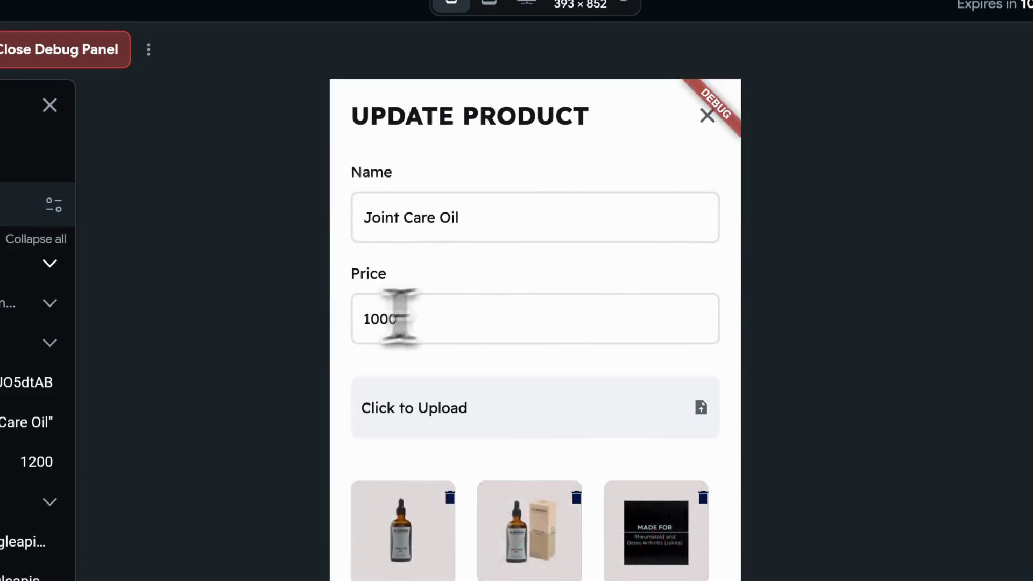
{"action": "double_click", "coordinate": [400, 319]}
{"action": "type", "text": "1100"}
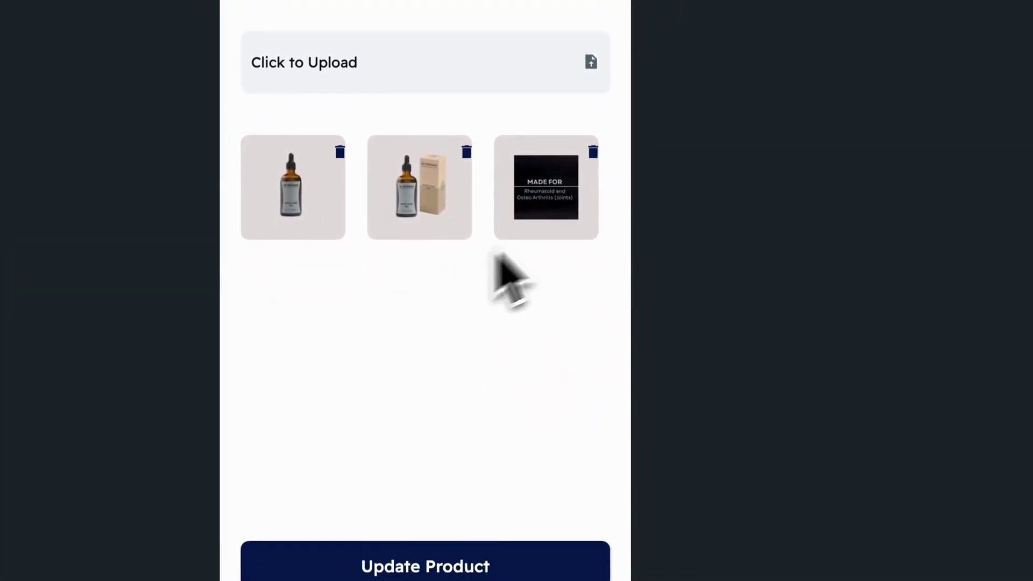
{"action": "left_click", "coordinate": [594, 153]}
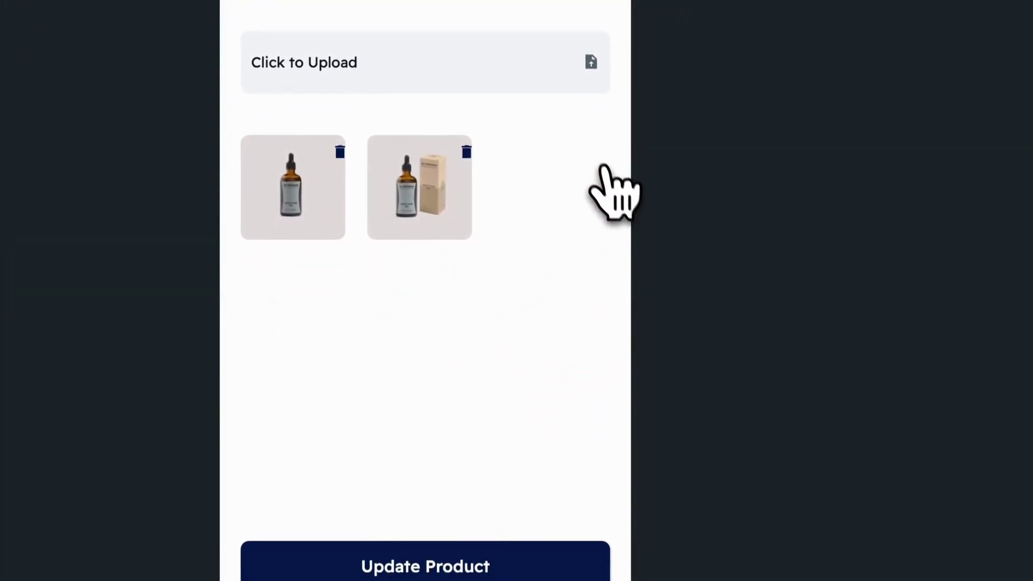
{"action": "left_click", "coordinate": [445, 579]}
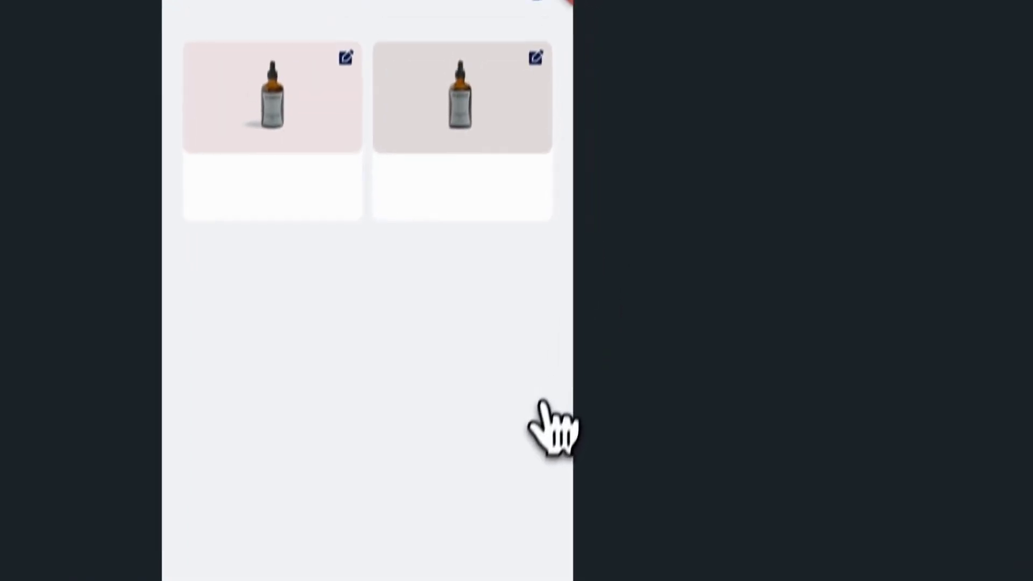
- Reopen the Joint Care Oil and Muscle Care Oil products in turn to check their saved prices and images, closing each form
{"action": "left_click", "coordinate": [548, 140]}
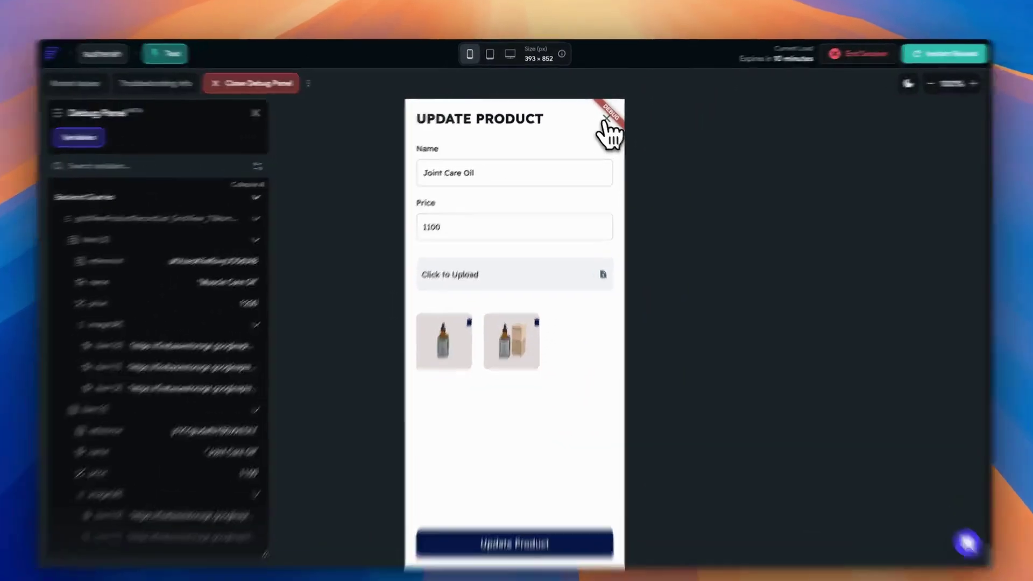
{"action": "left_click", "coordinate": [602, 116]}
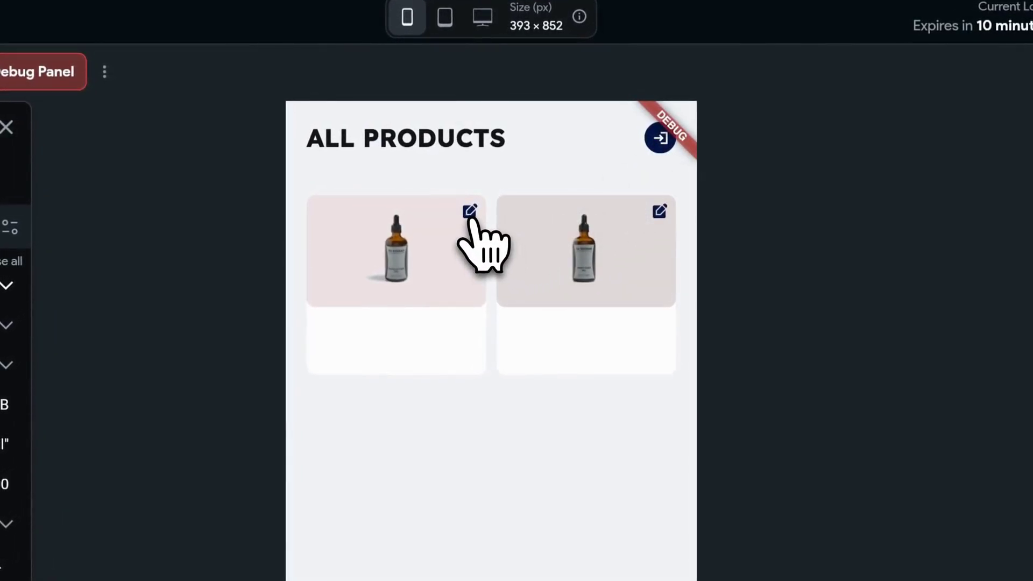
{"action": "left_click", "coordinate": [470, 213]}
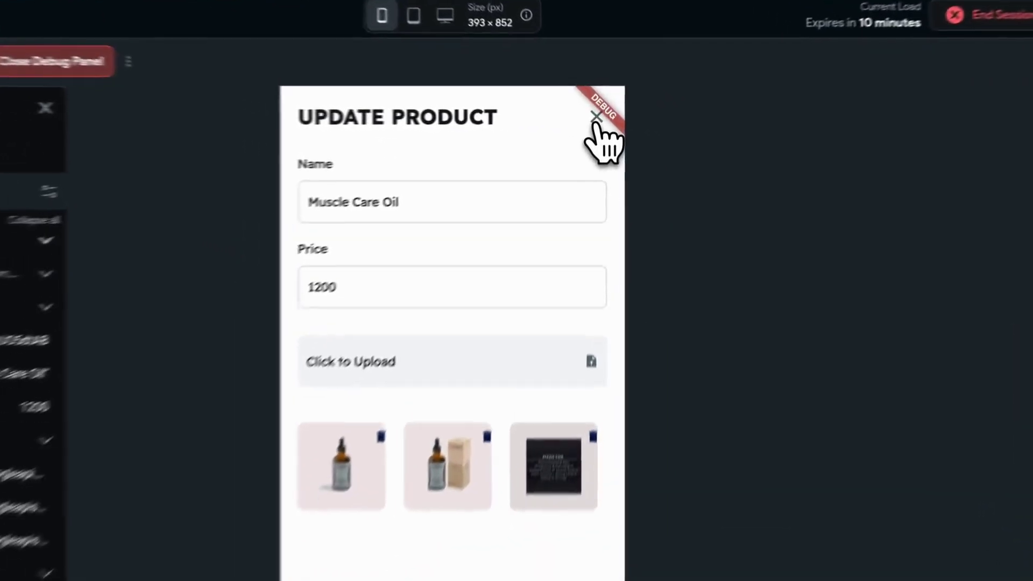
{"action": "left_click", "coordinate": [602, 117]}
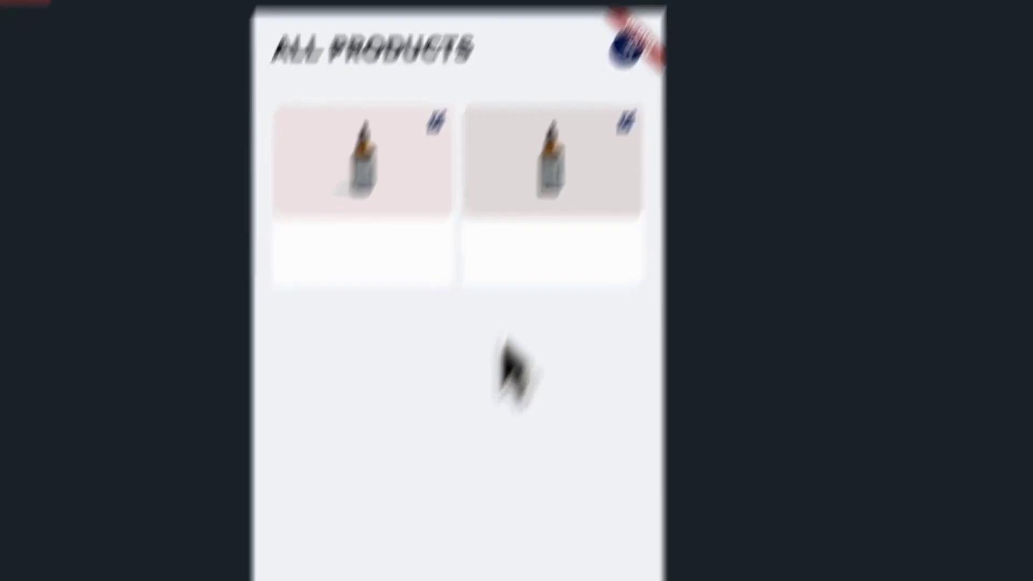